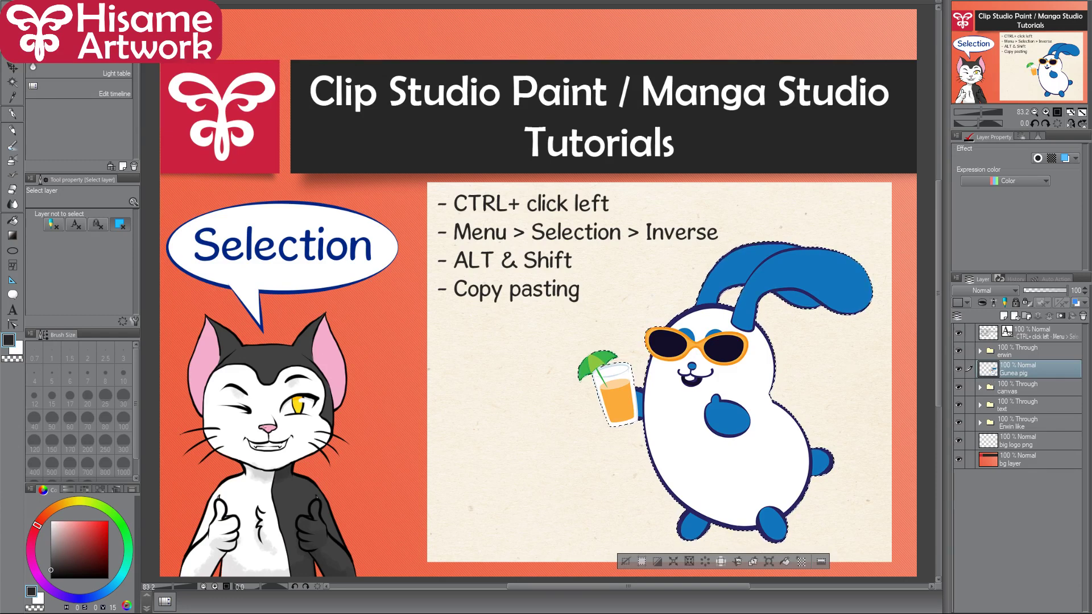
Clear the current selection and load the contents of the cat's "erwin color" layer as a selection.
key(ctrl+d)
click(264, 406)
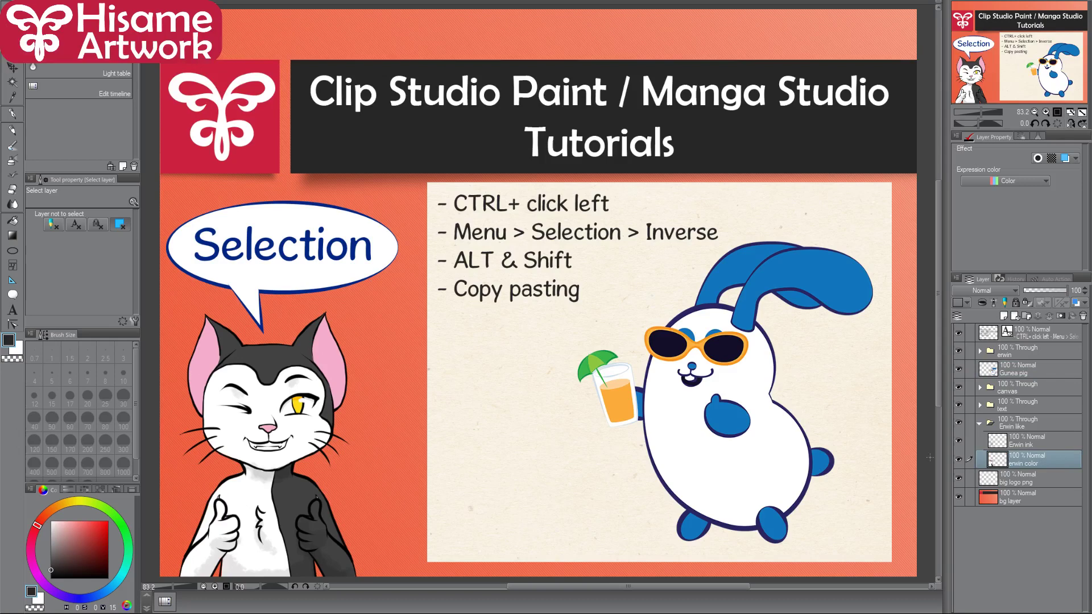
ctrl+click(998, 459)
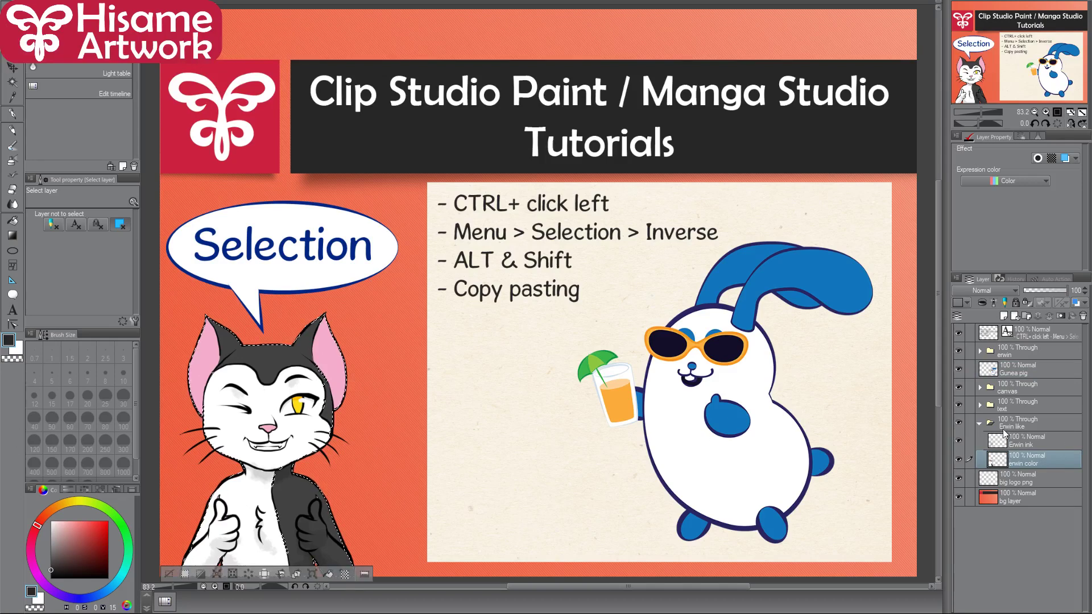
Collapse the cat's layer folder, load the "Gunea pig" layer's contents as a selection, and inspect its outline around the drink and sunglasses.
click(979, 423)
click(995, 370)
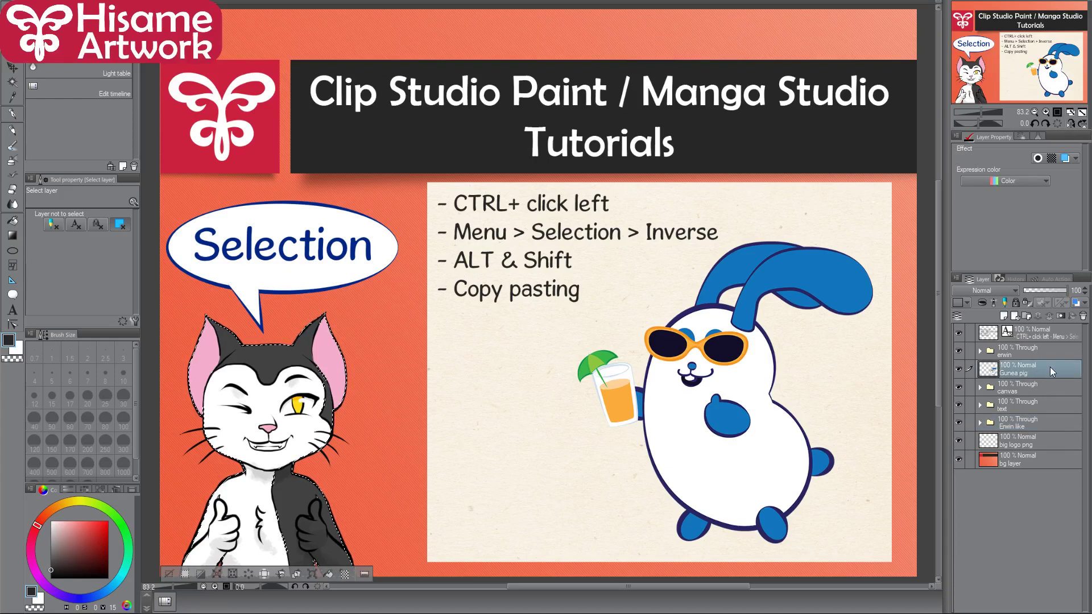
ctrl+click(992, 371)
scroll(796, 392, up, 1)
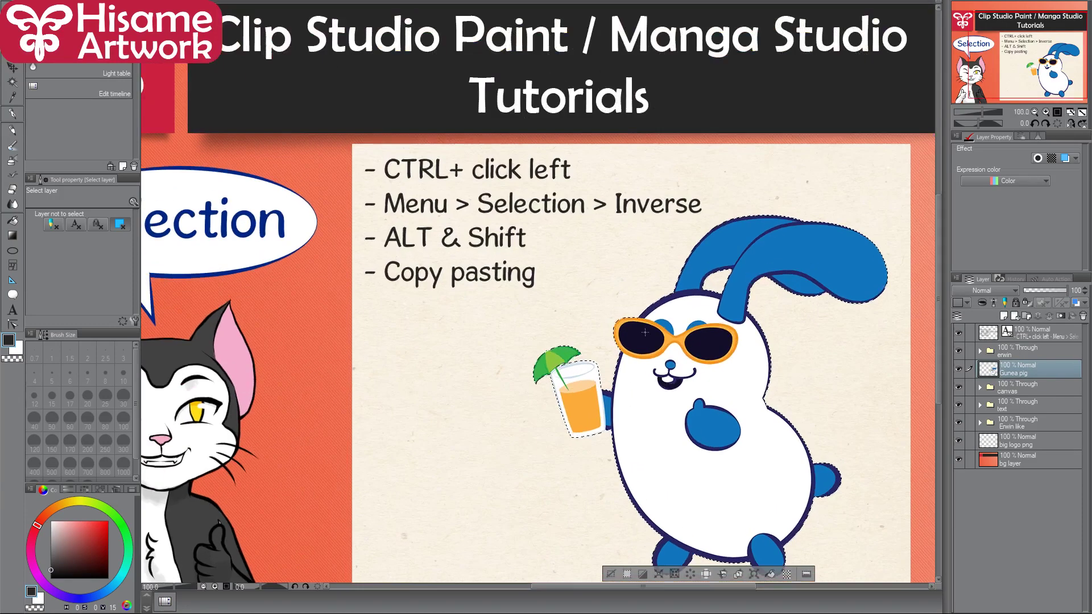
scroll(645, 341, up, 4)
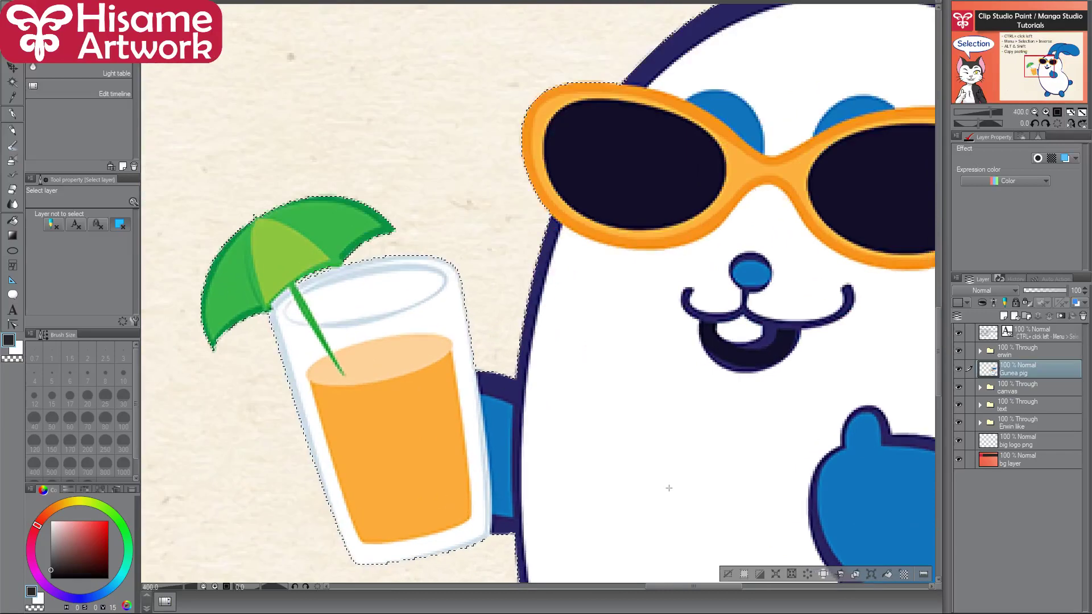
scroll(467, 290, down, 1)
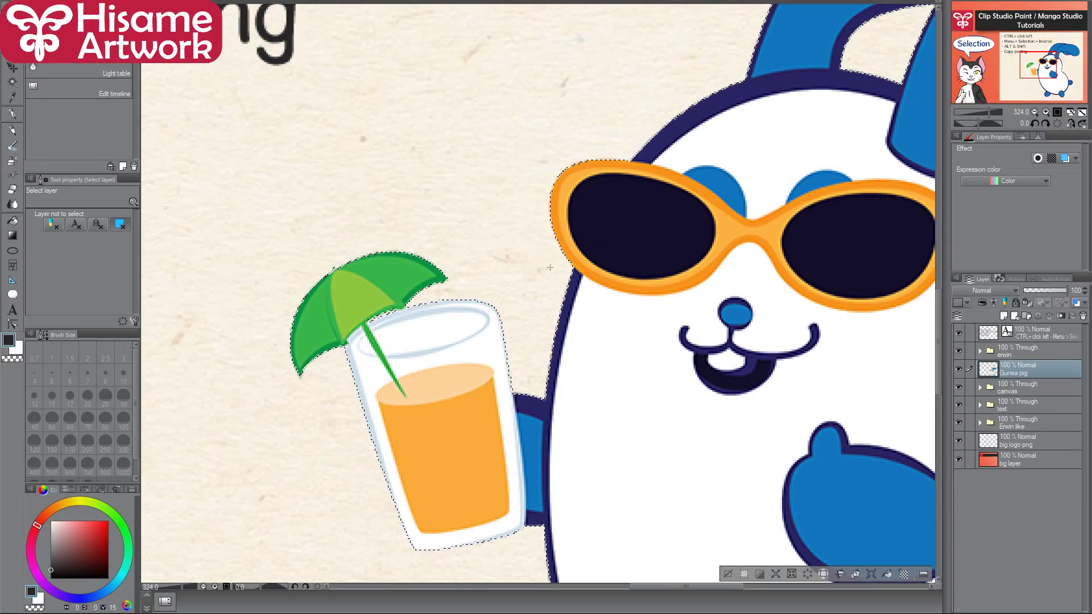
scroll(550, 267, down, 3)
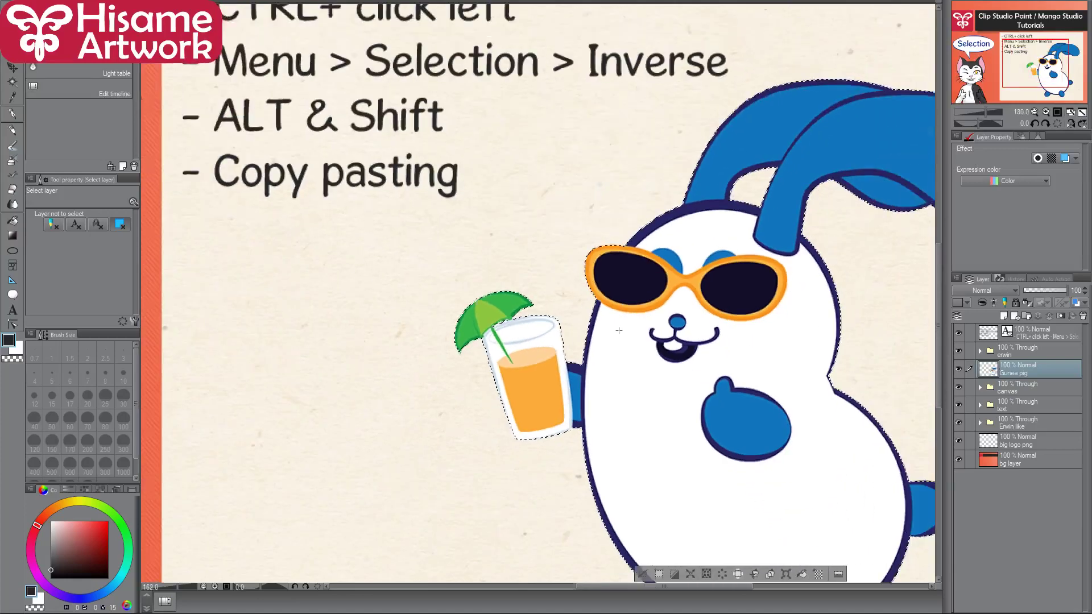
scroll(619, 330, down, 3)
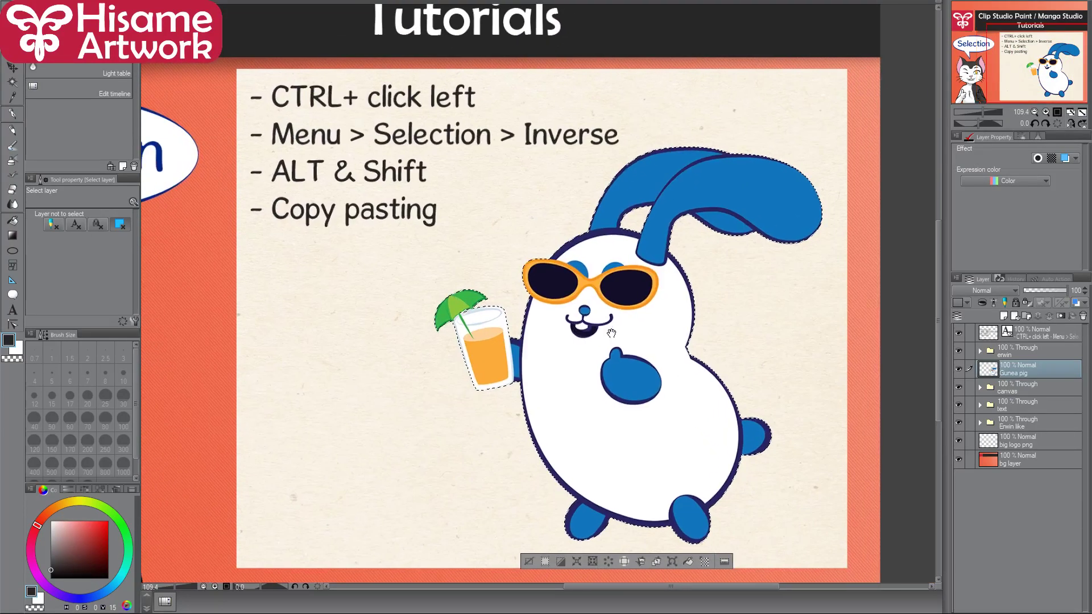
Clear the rabbit's selection and use Auto select to pick the blue fill of its front ear.
click(14, 84)
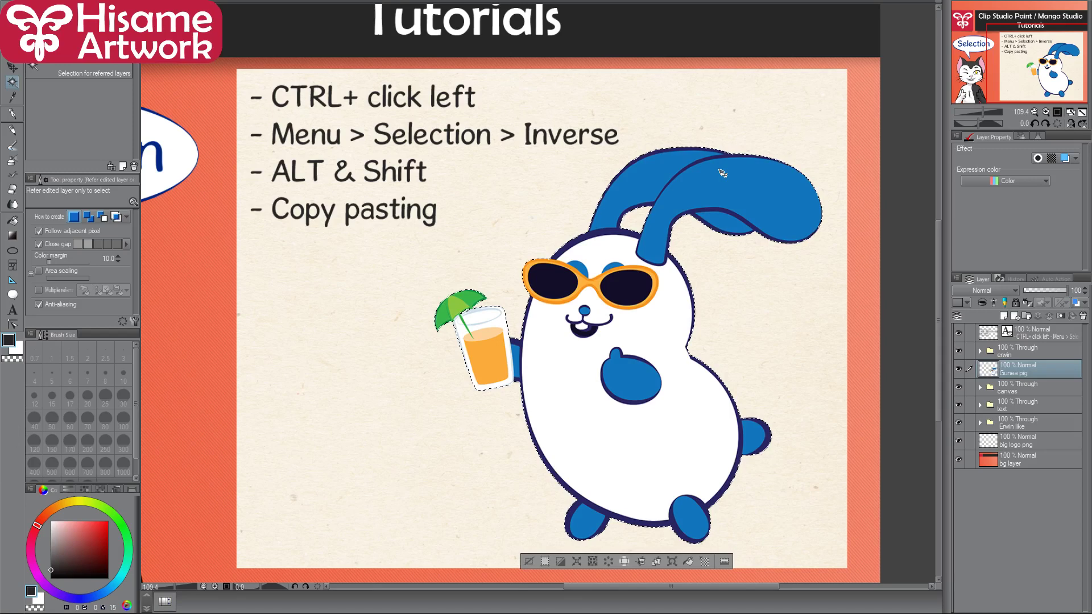
key(ctrl+d)
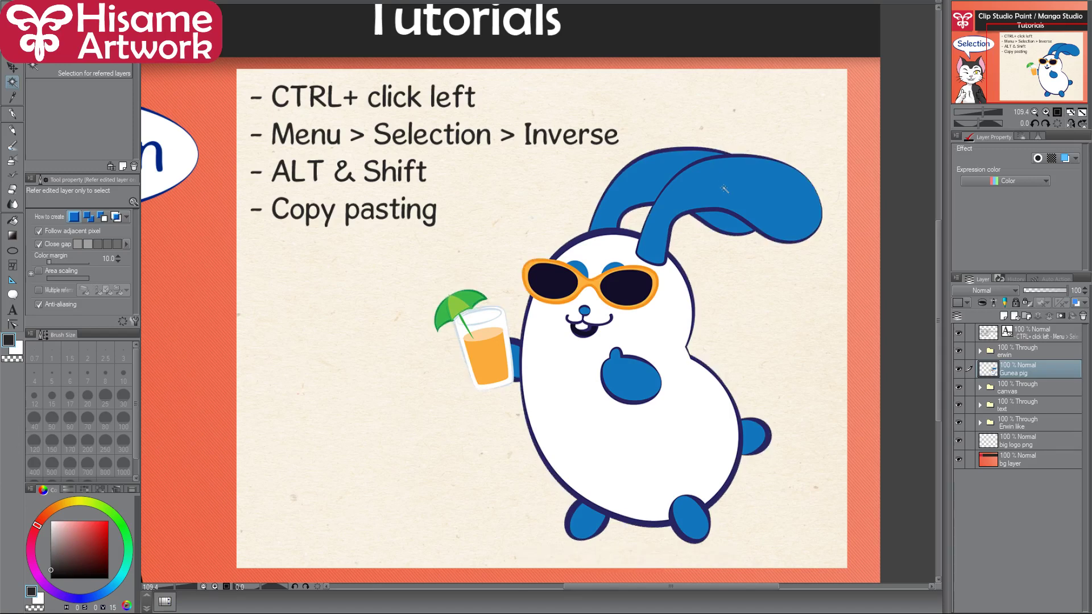
click(726, 185)
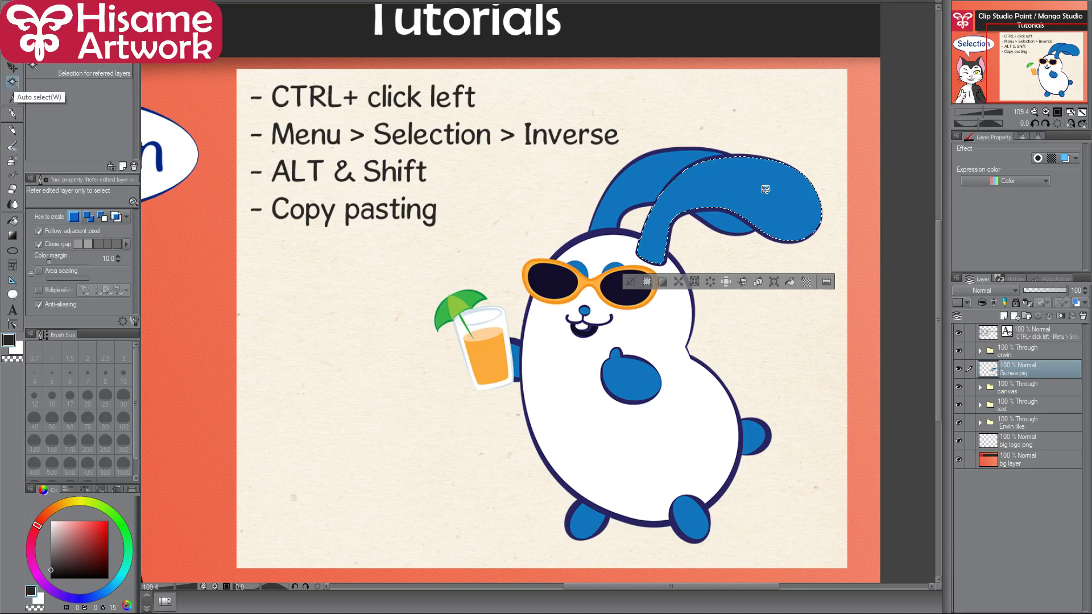
Use Auto select to pick the sunglasses' right lens, the left lens and finally the rabbit's white body, one after another.
key(r)
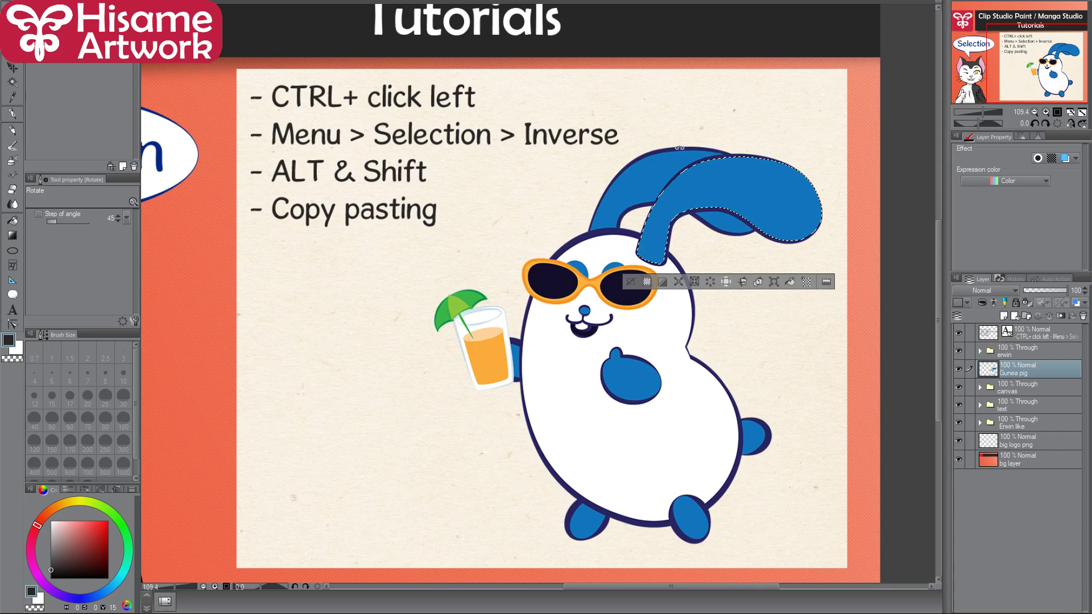
click(12, 112)
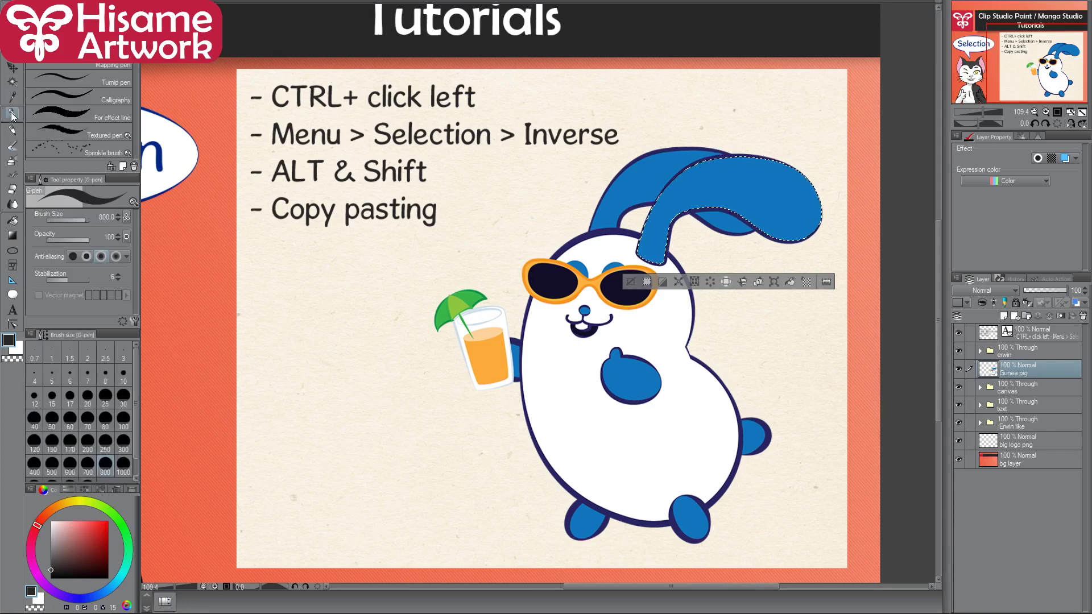
click(12, 81)
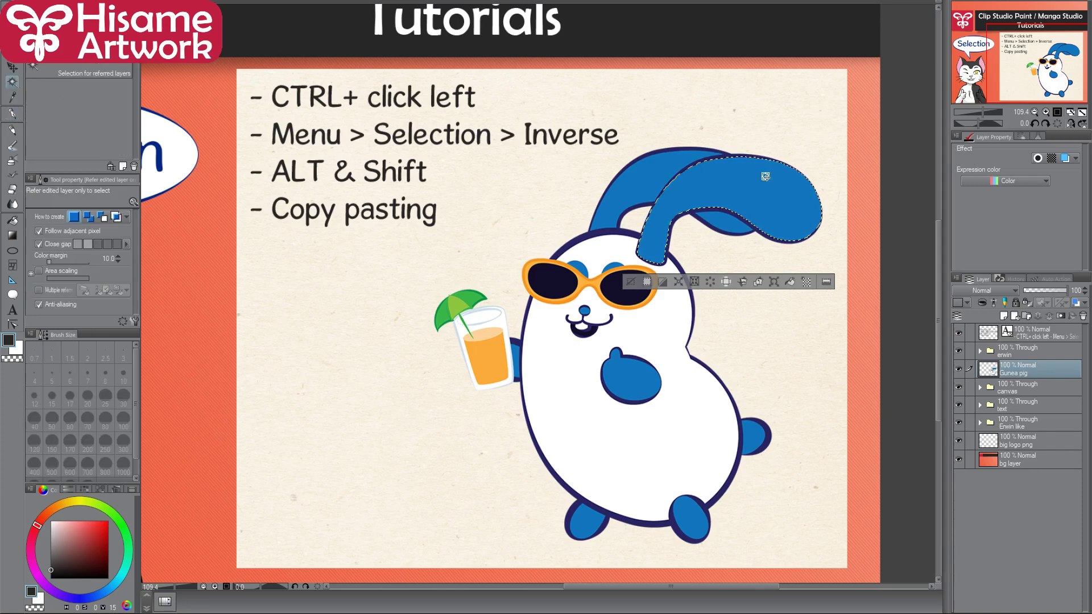
click(625, 287)
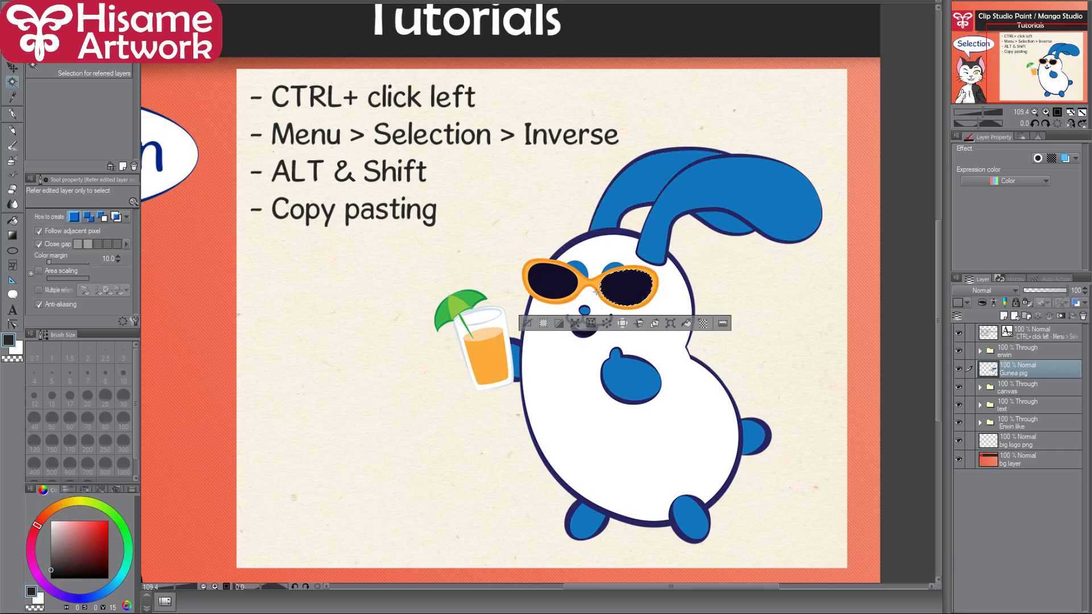
click(554, 282)
click(574, 382)
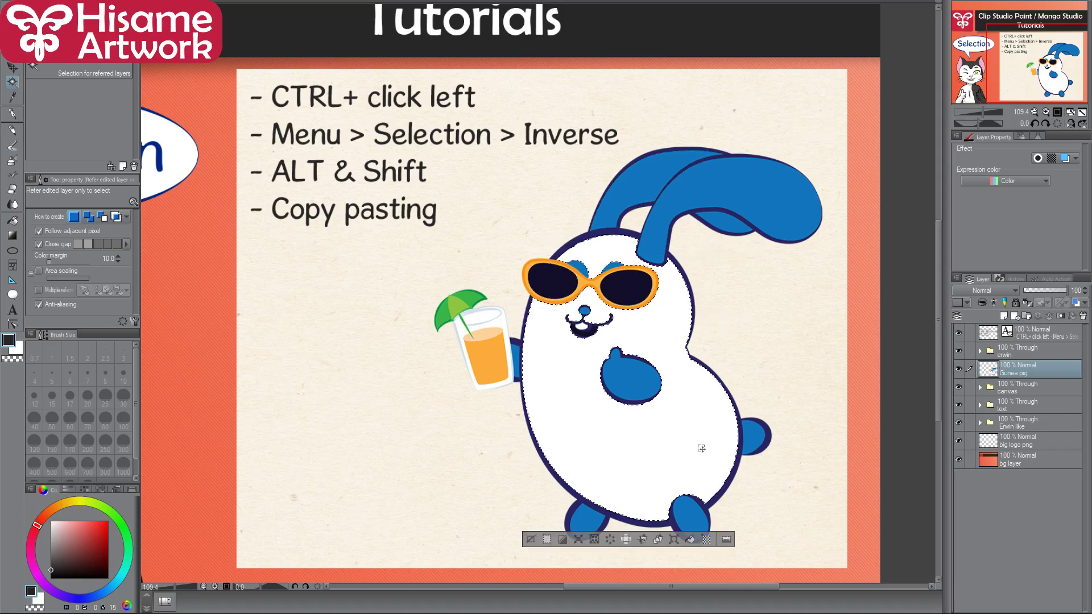
Auto-select the rabbit's right foot, its tail and finally the empty area surrounding the rabbit.
drag(642, 345, 660, 328)
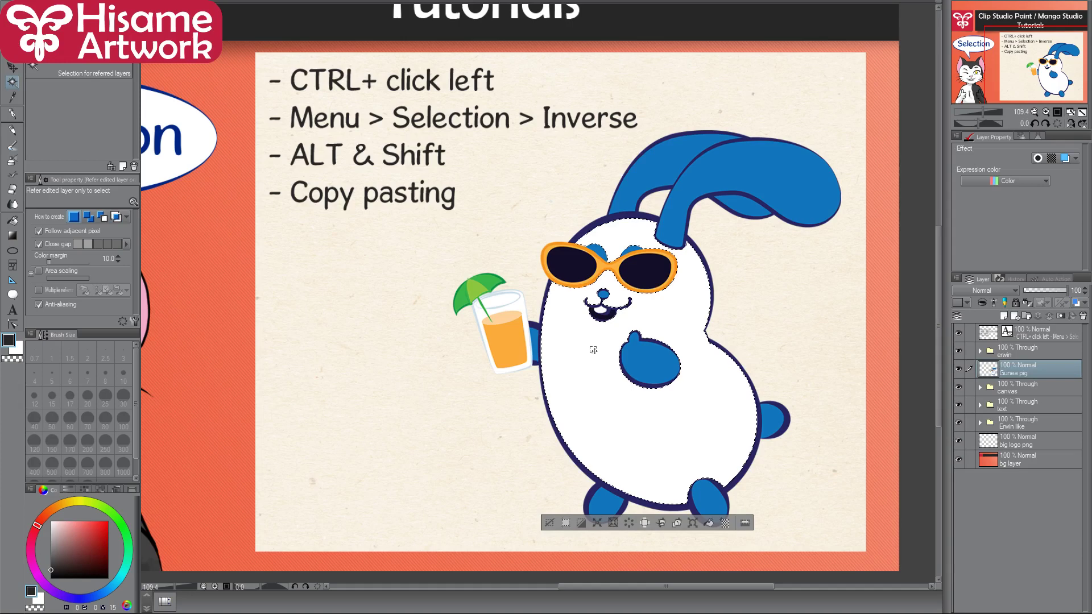
click(709, 499)
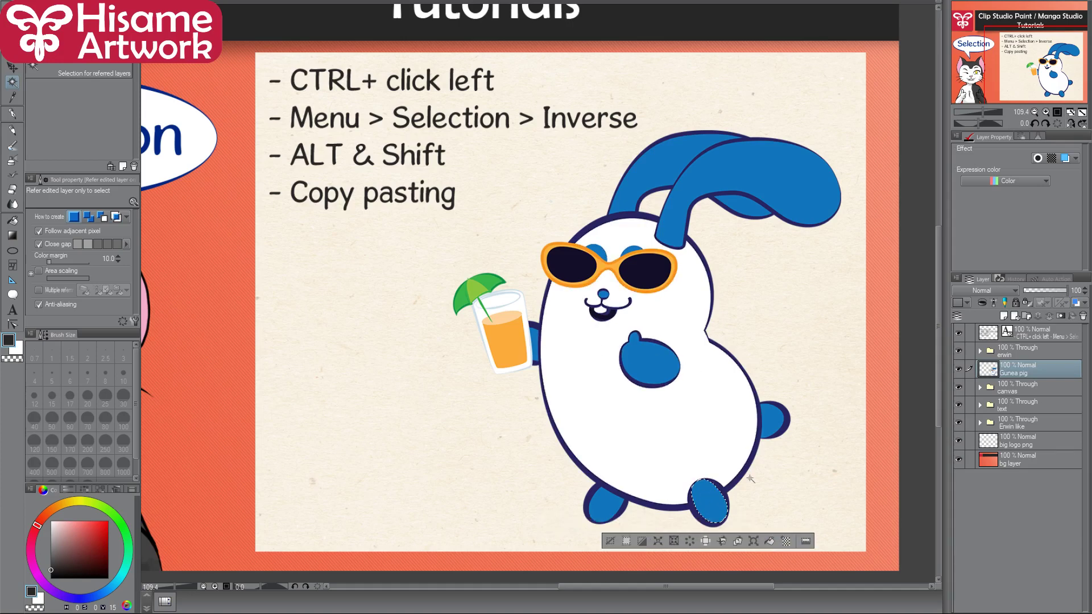
click(768, 421)
click(765, 294)
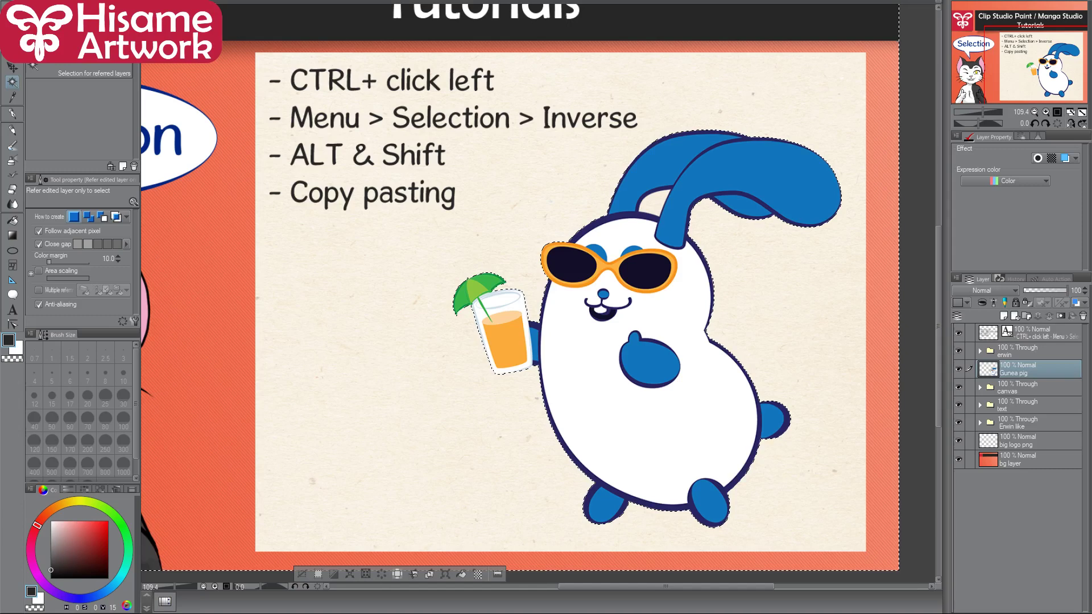
Look over the selection commands and replace the background selection with the sunglasses' right lens.
click(134, 6)
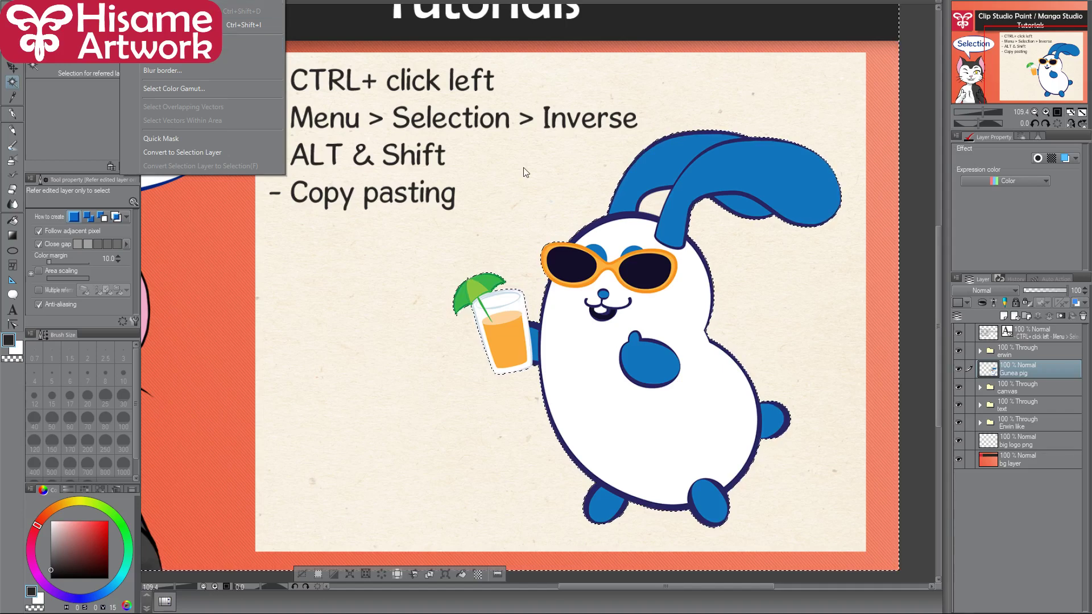
click(528, 185)
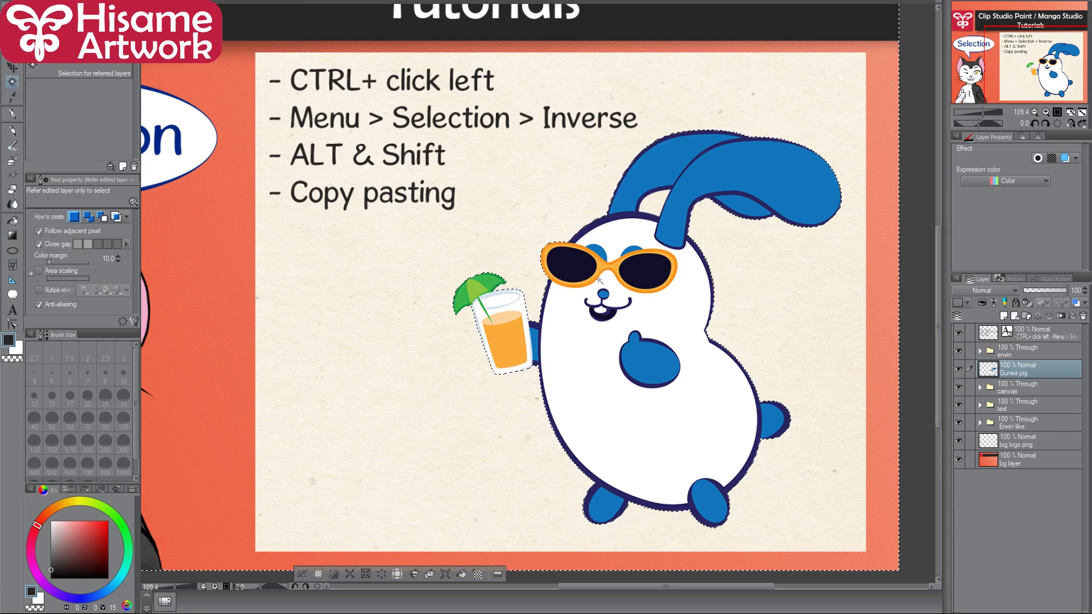
click(651, 264)
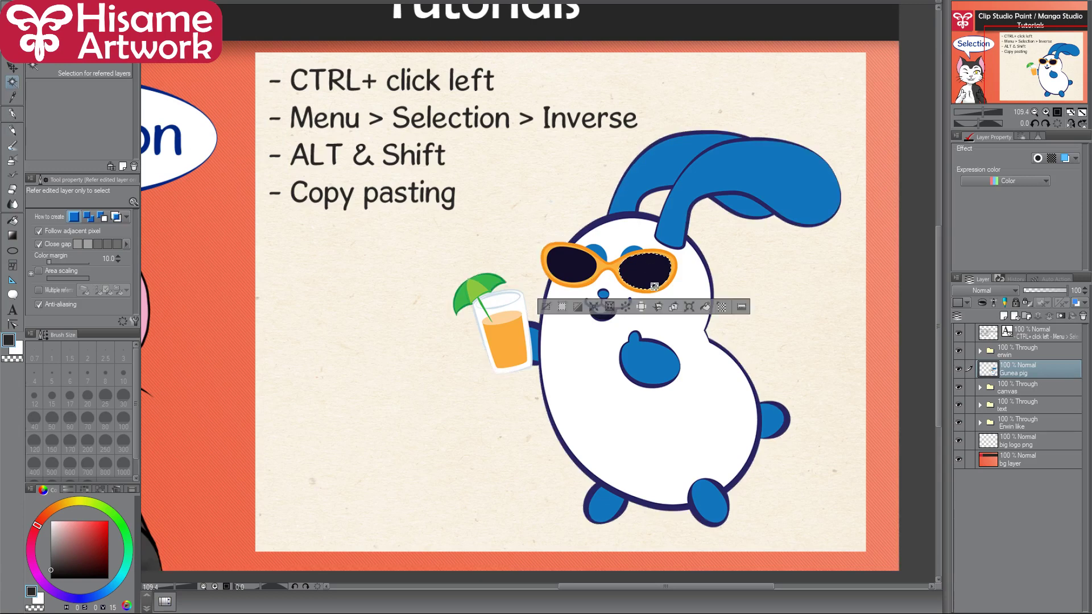
Auto-select the blue hand on the rabbit's belly and paint its lower right red using the Colored pencil at brush size 120.
click(660, 355)
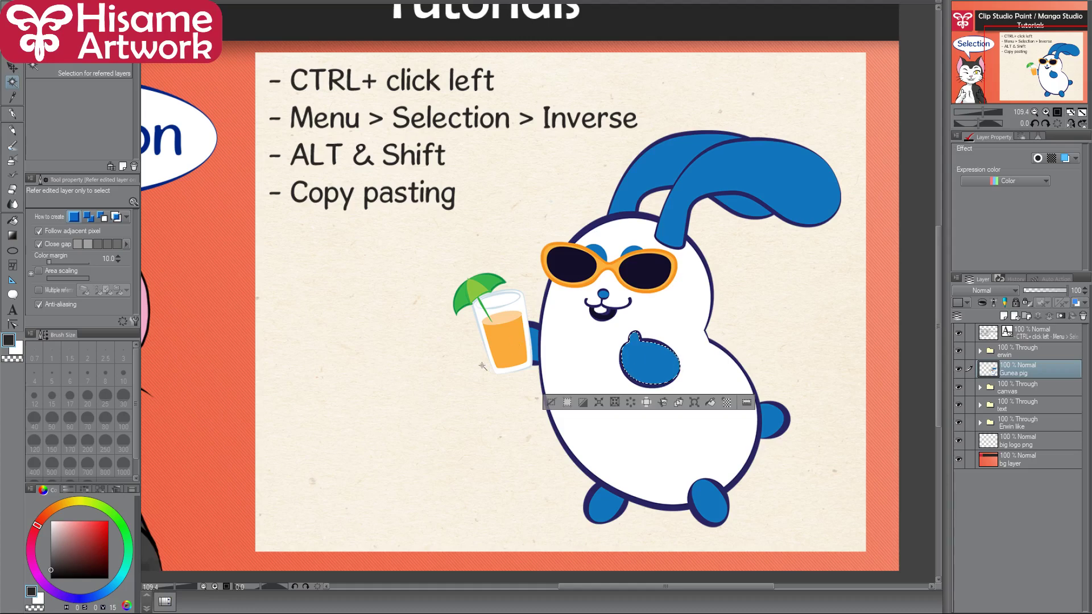
click(11, 130)
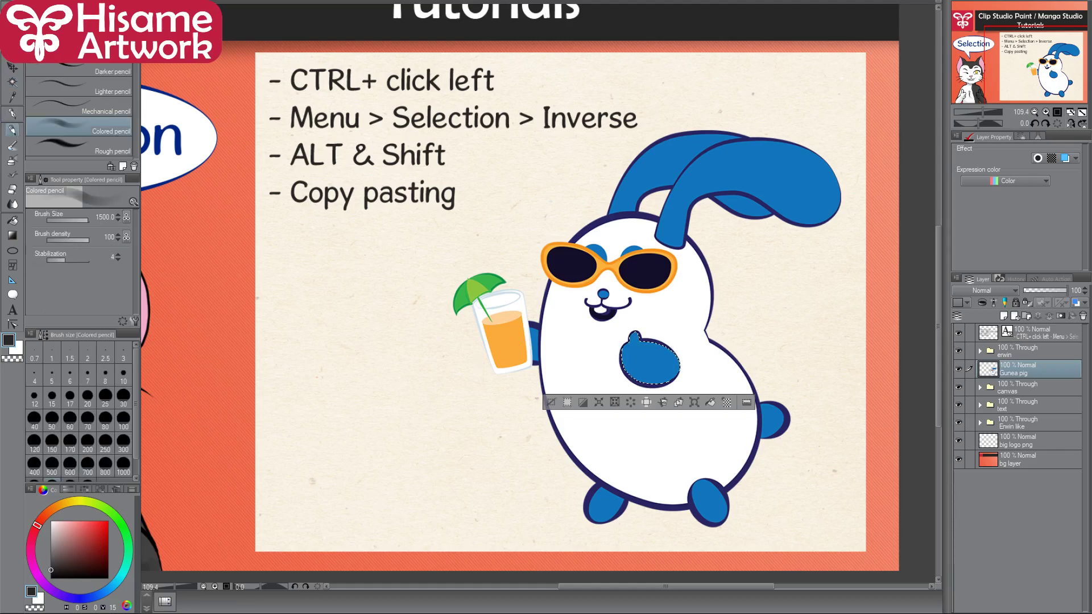
click(108, 521)
key(bracketright)
key(bracketleft)
key(bracketleft)
key(bracketleft)
key(bracketleft)
key(bracketleft)
key(bracketleft)
key(bracketleft)
key(bracketleft)
key(bracketleft)
key(bracketleft)
key(bracketleft)
key(bracketleft)
key(bracketleft)
mouse_move(671, 364)
mouse_down()
mouse_move(630, 403)
mouse_move(809, 265)
mouse_move(582, 494)
mouse_move(792, 331)
mouse_move(678, 411)
mouse_up()
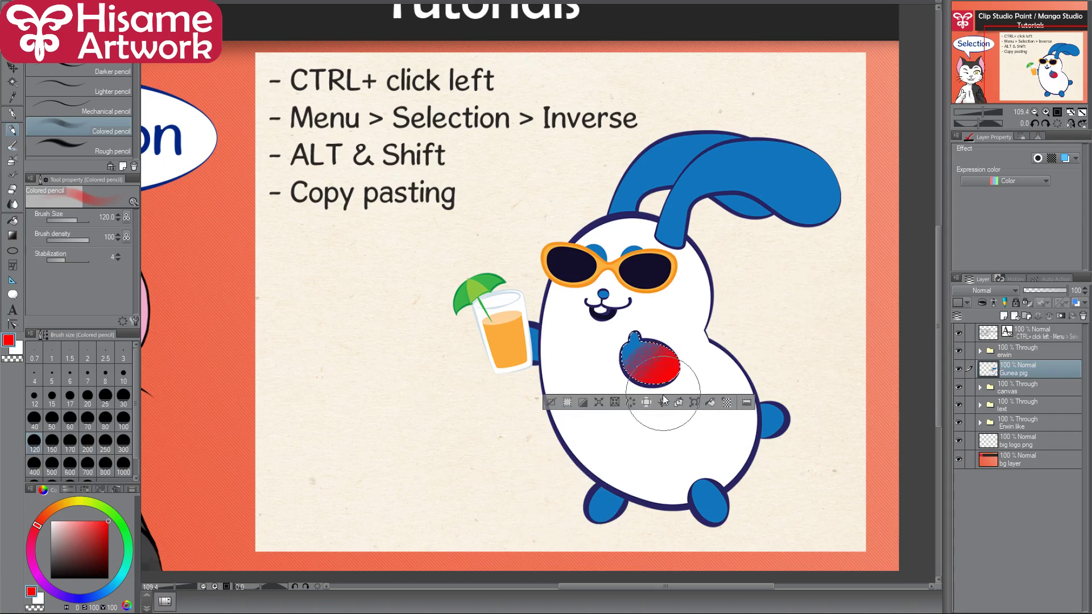
Try painting red strokes across the rabbit without a selection, and undo everything back to before the hand was selected.
key(ctrl+d)
mouse_move(728, 398)
mouse_down()
mouse_move(721, 336)
mouse_move(477, 487)
mouse_move(512, 393)
mouse_move(393, 330)
mouse_move(739, 227)
mouse_up()
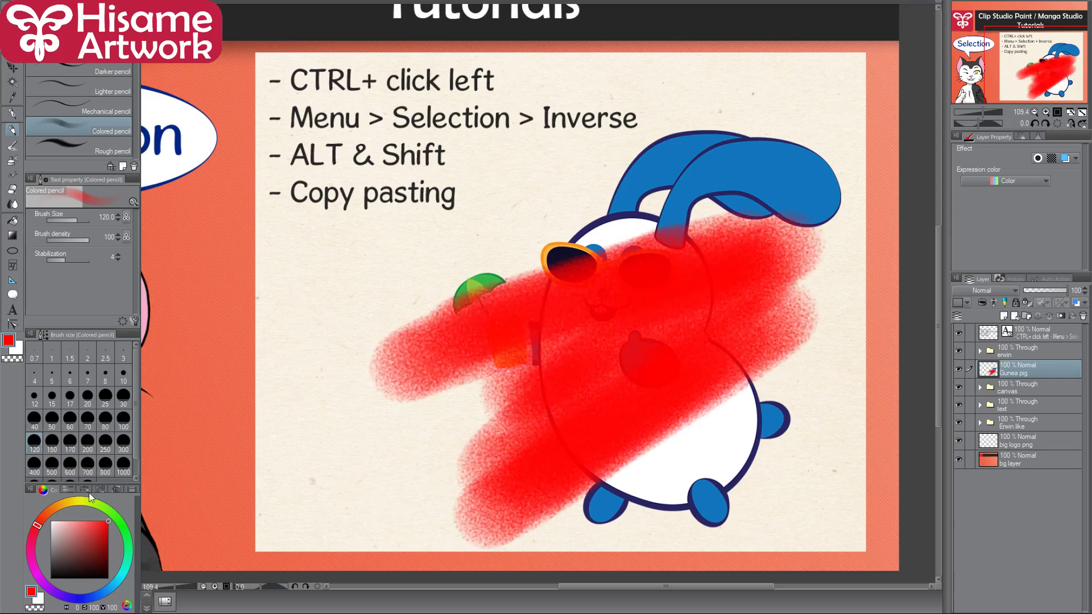
key(ctrl+z)
key(ctrl+z)
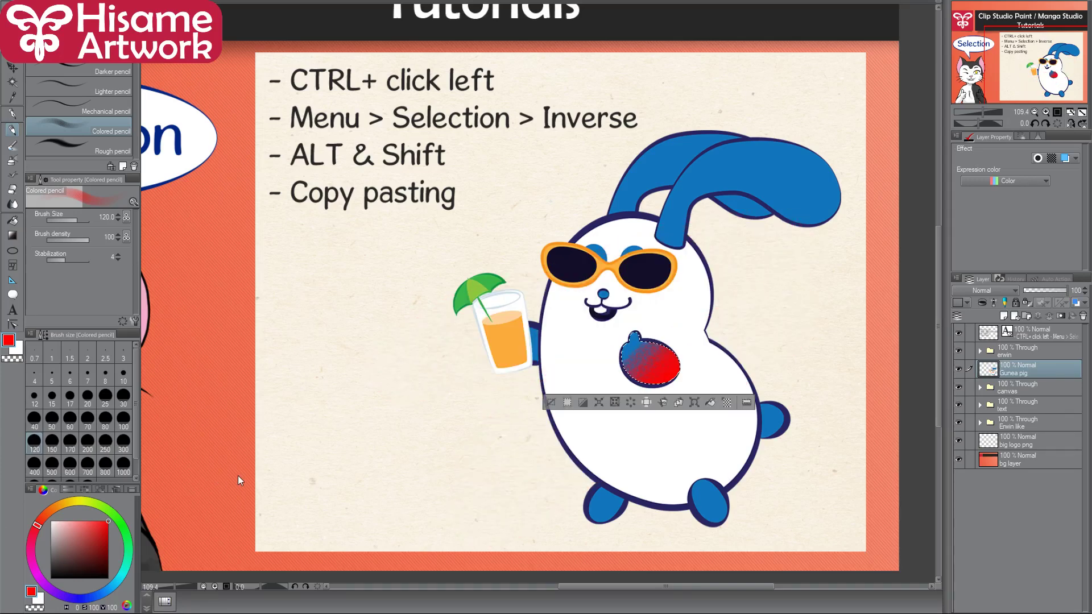
key(ctrl+z)
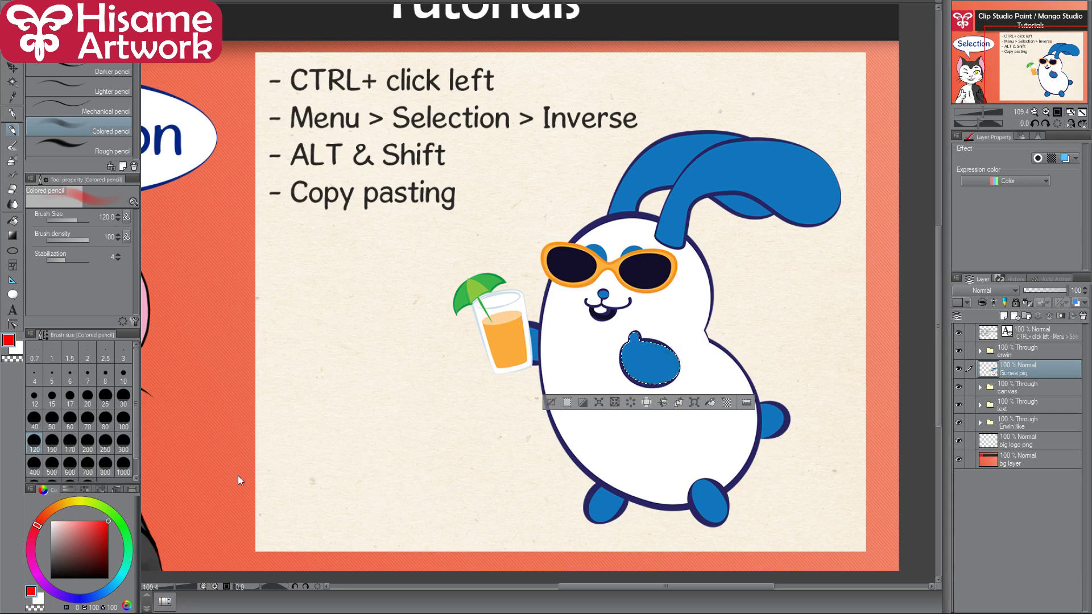
key(ctrl+z)
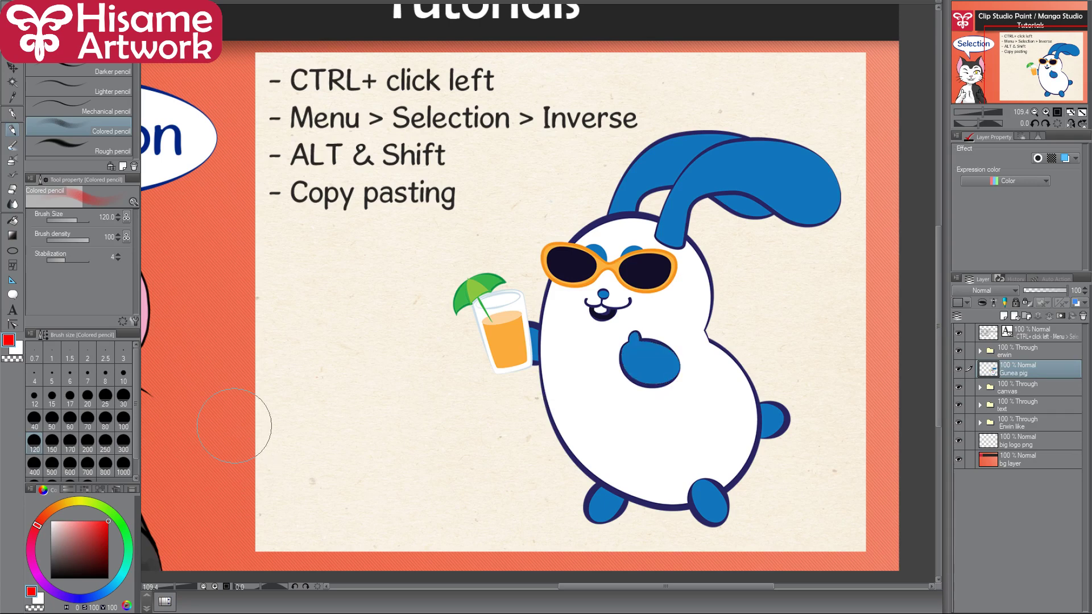
Look up the tool shortcuts in the Shortcut Settings and leave the dialog without saving changes.
click(10, 54)
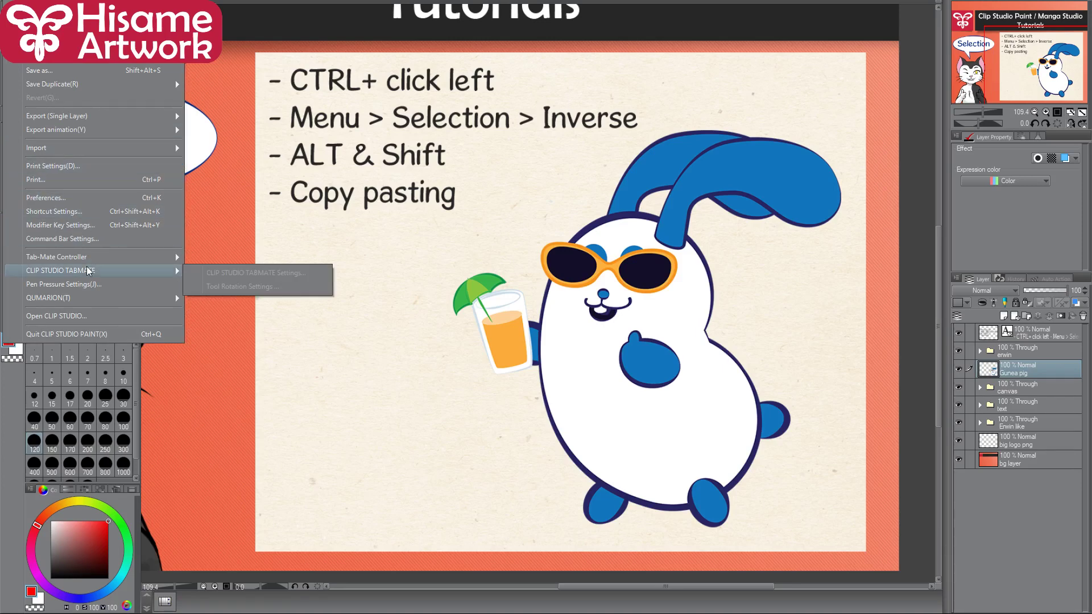
mouse_move(34, 54)
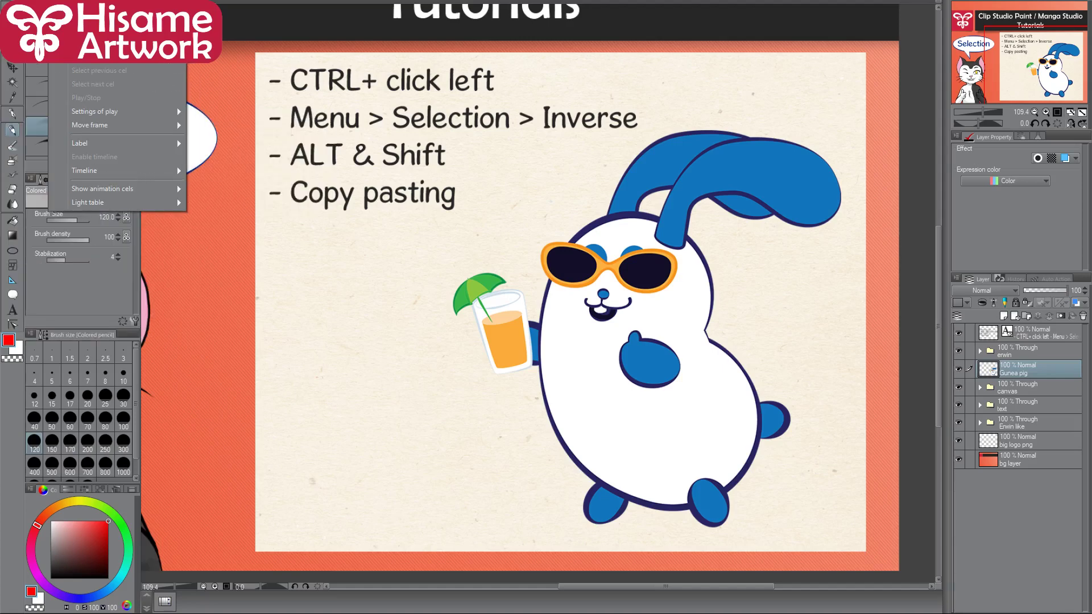
mouse_move(108, 55)
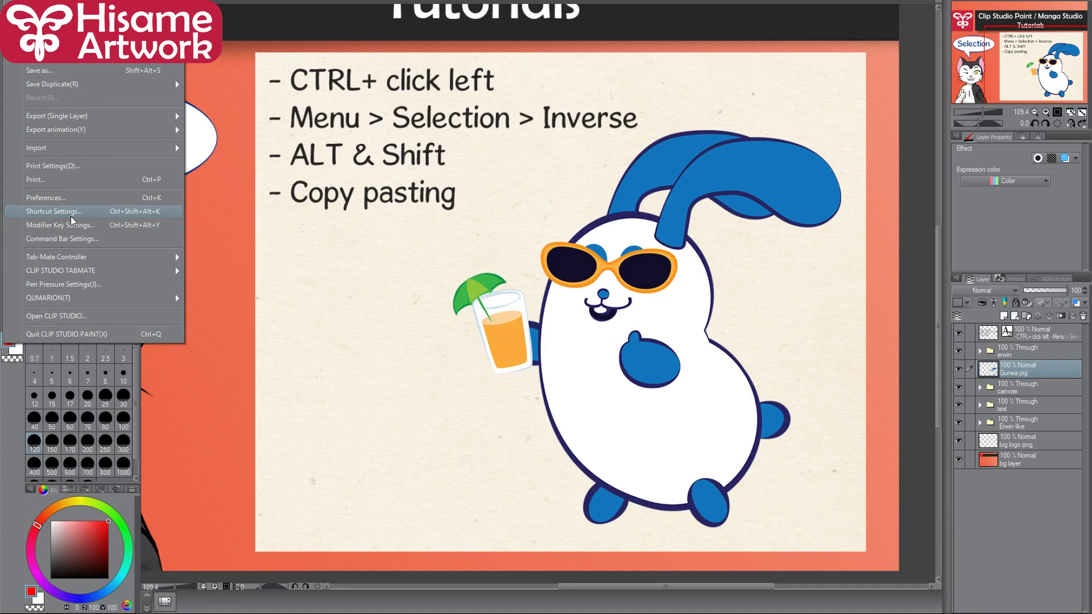
click(54, 211)
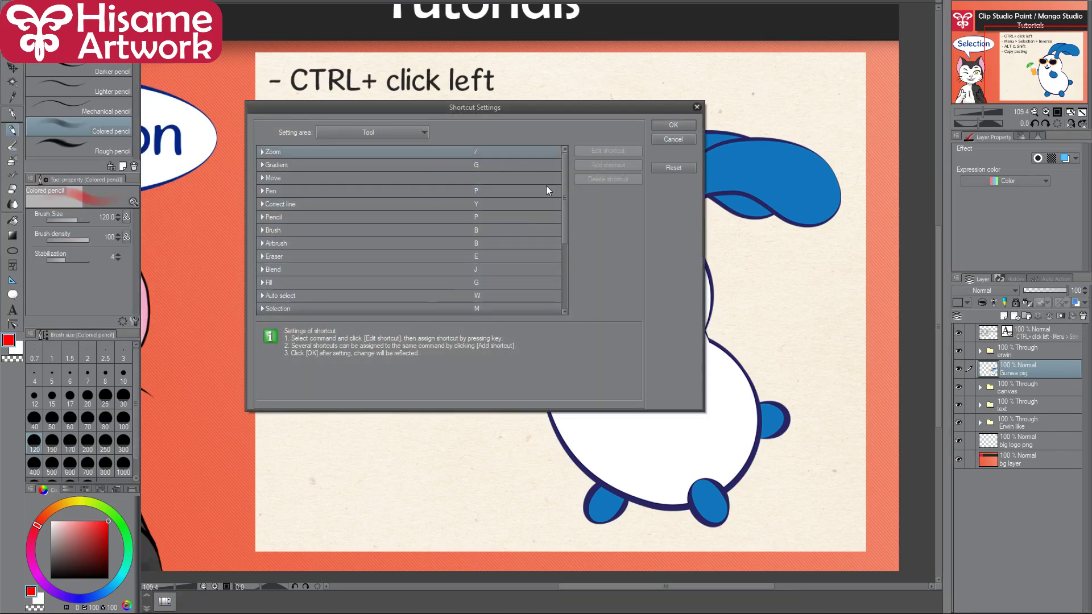
click(689, 141)
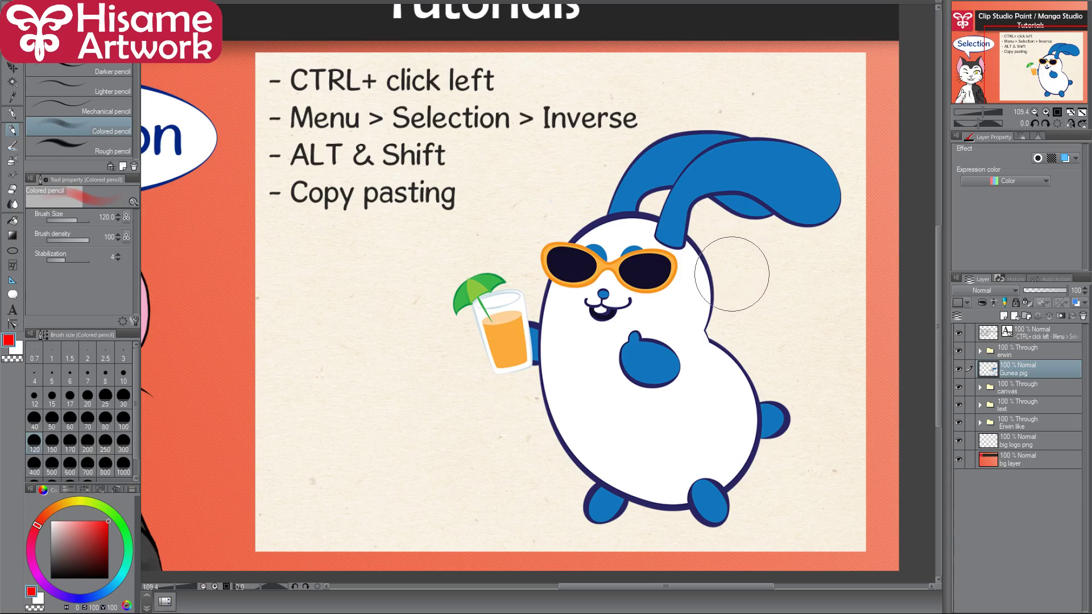
Paint loose red Colored pencil strokes over the rabbit and across the surrounding canvas on the "Gunea pig" layer.
mouse_move(739, 258)
mouse_down()
mouse_move(614, 332)
mouse_move(409, 370)
mouse_move(694, 398)
mouse_move(614, 102)
mouse_move(324, 281)
mouse_move(769, 419)
mouse_move(466, 540)
mouse_move(261, 386)
mouse_move(569, 341)
mouse_up()
drag(866, 259, 654, 148)
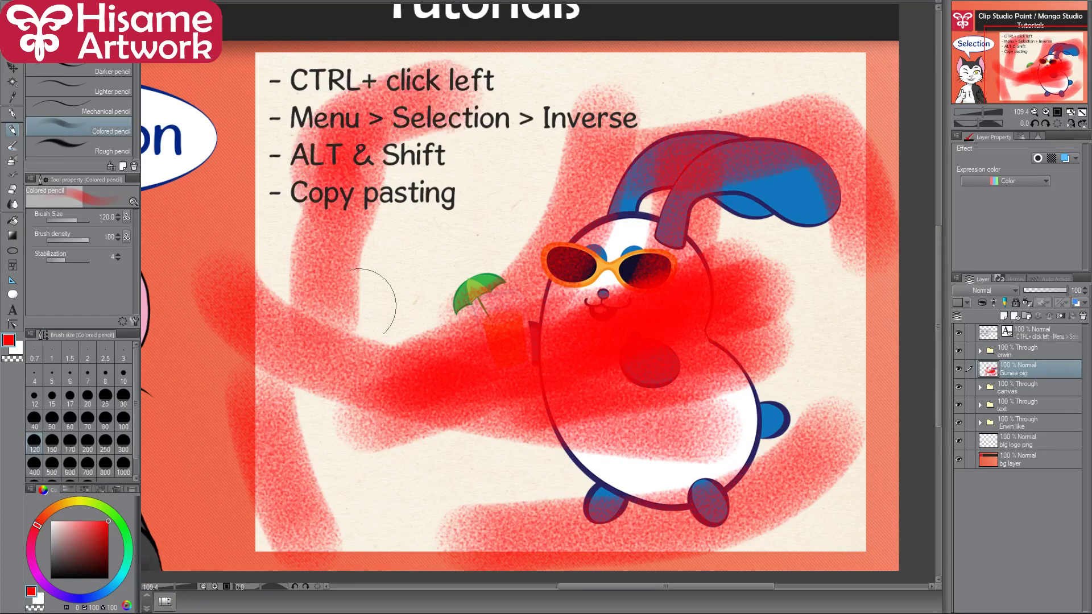
Undo all the loose red pencil strokes over the rabbit and the surrounding canvas.
key(ctrl+z)
key(ctrl+z)
key(ctrl+z)
key(ctrl+z)
key(ctrl+z)
key(ctrl+z)
key(ctrl+z)
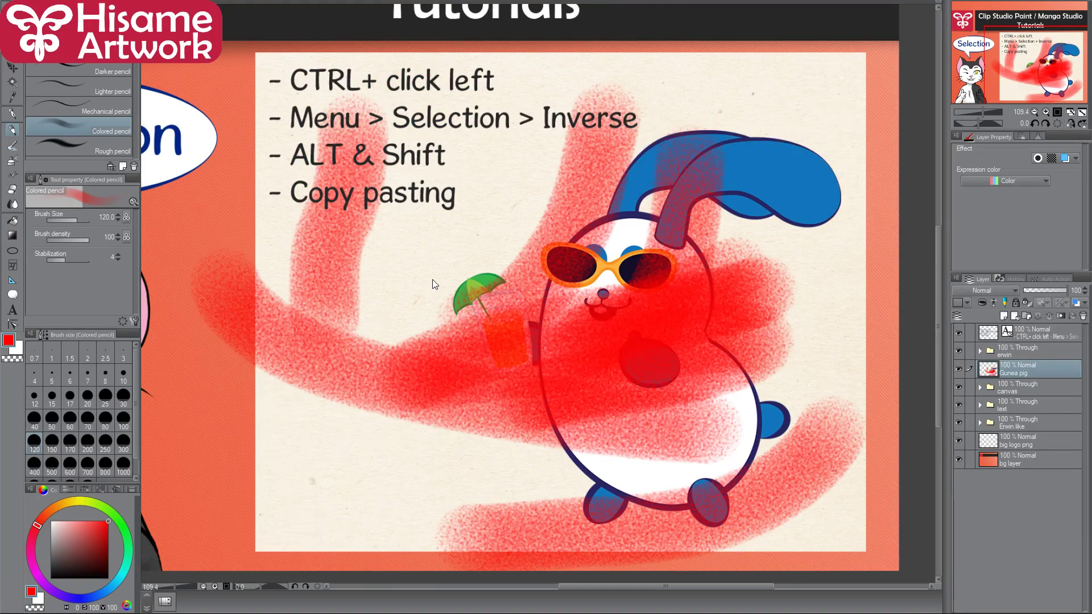
key(ctrl+z)
key(ctrl+z)
key(ctrl+z)
key(ctrl+z)
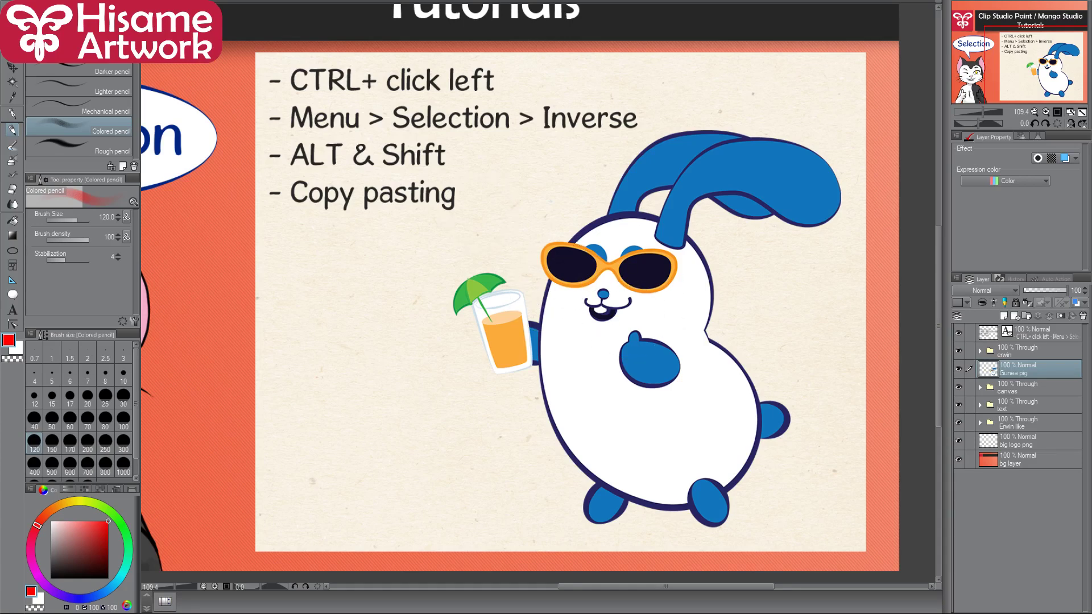
key(alt+s)
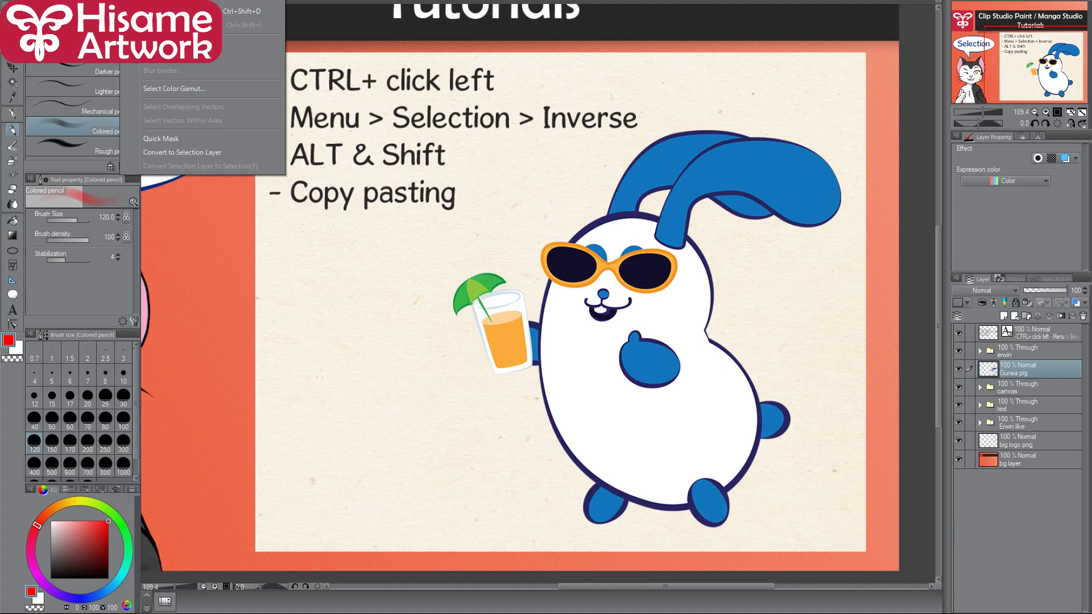
key(Escape)
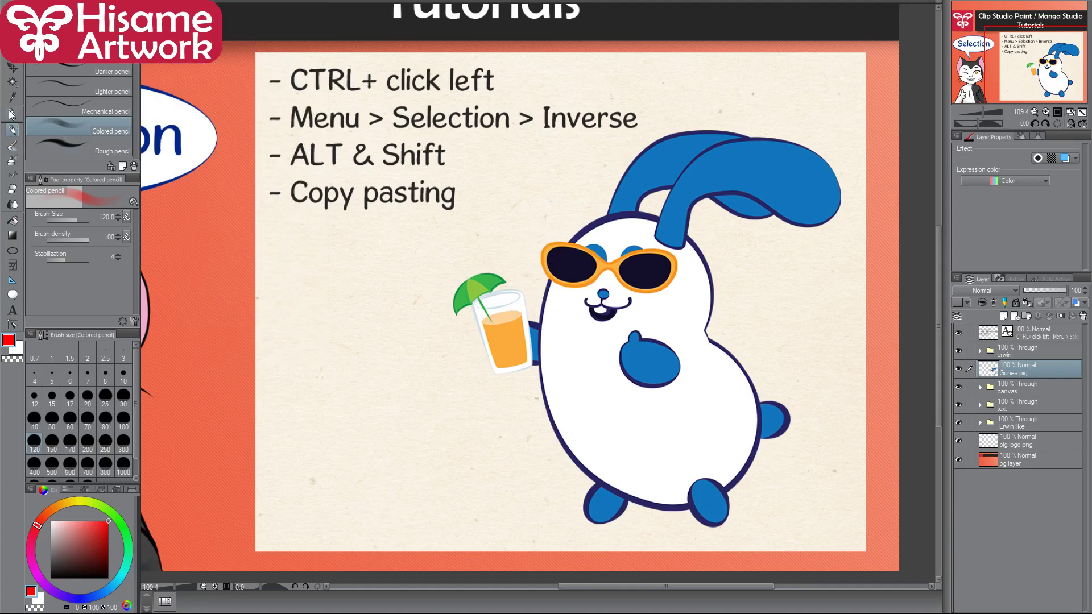
Auto-select the rabbit's white body, try filling it red with the G-pen at brush size 800, and undo the paint.
click(12, 82)
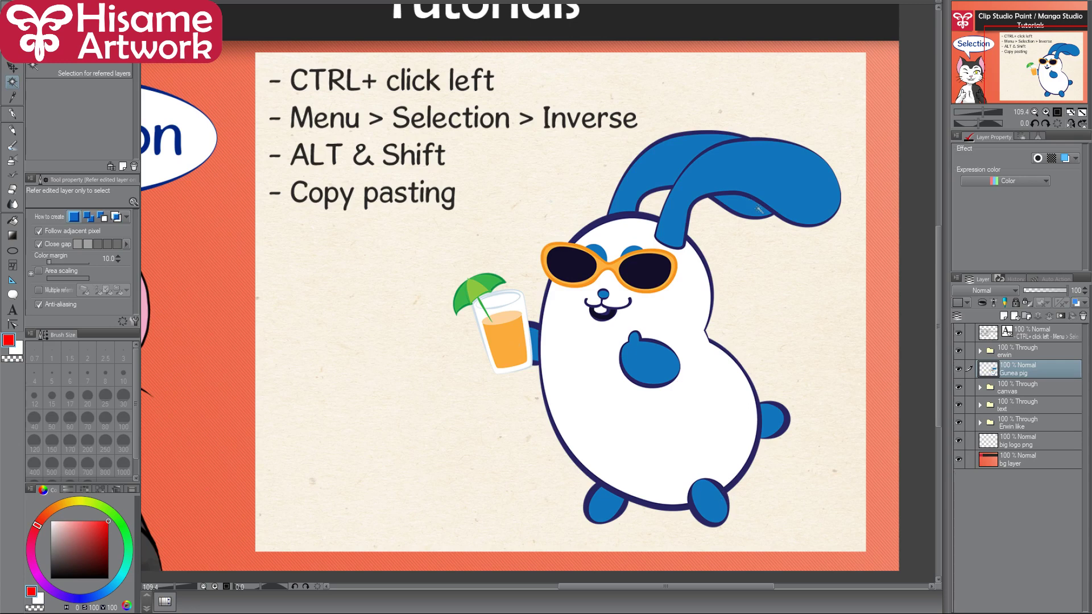
click(626, 228)
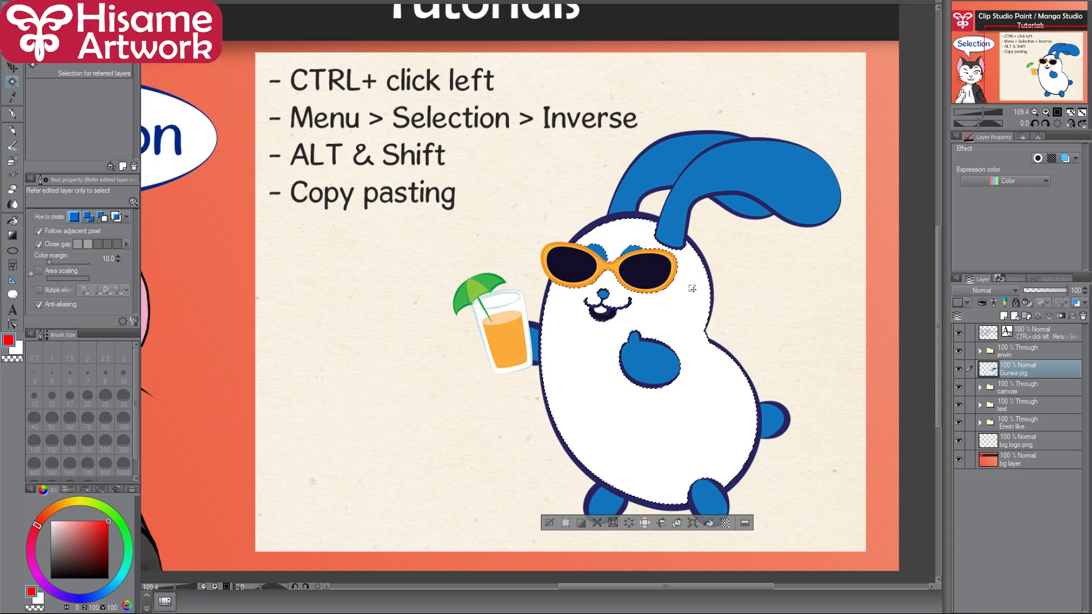
click(12, 113)
drag(481, 352, 463, 344)
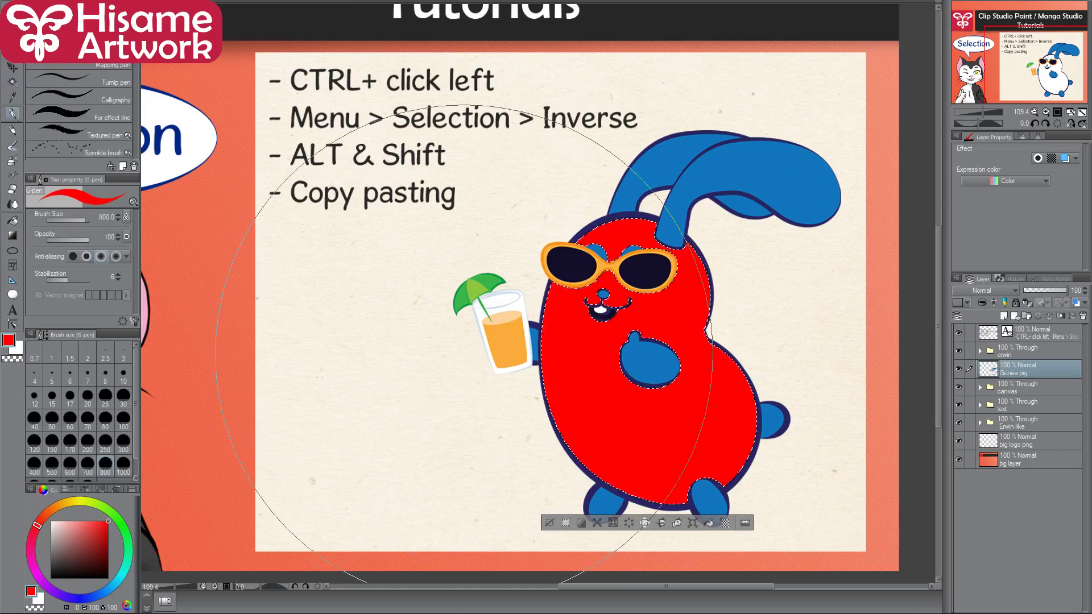
key(ctrl+z)
Reduce the G-pen brush size to 120, try a red stroke along the left edge of the selected body, and undo it.
key(bracketleft)
key(bracketleft)
key(bracketleft)
key(bracketleft)
key(bracketleft)
key(bracketleft)
key(bracketleft)
key(bracketleft)
key(bracketleft)
key(bracketleft)
drag(572, 341, 569, 420)
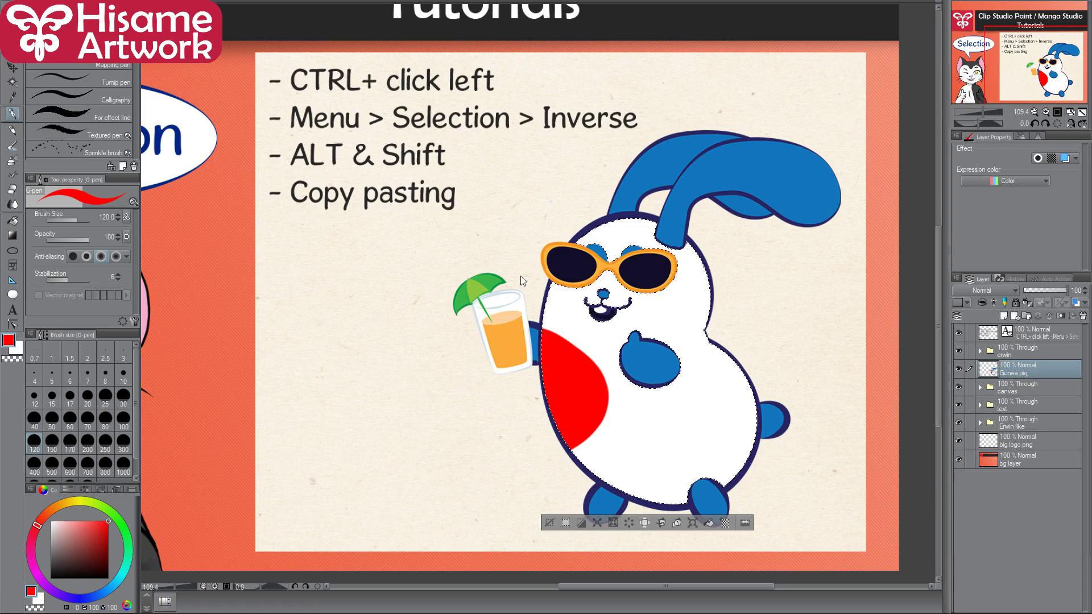
key(ctrl+z)
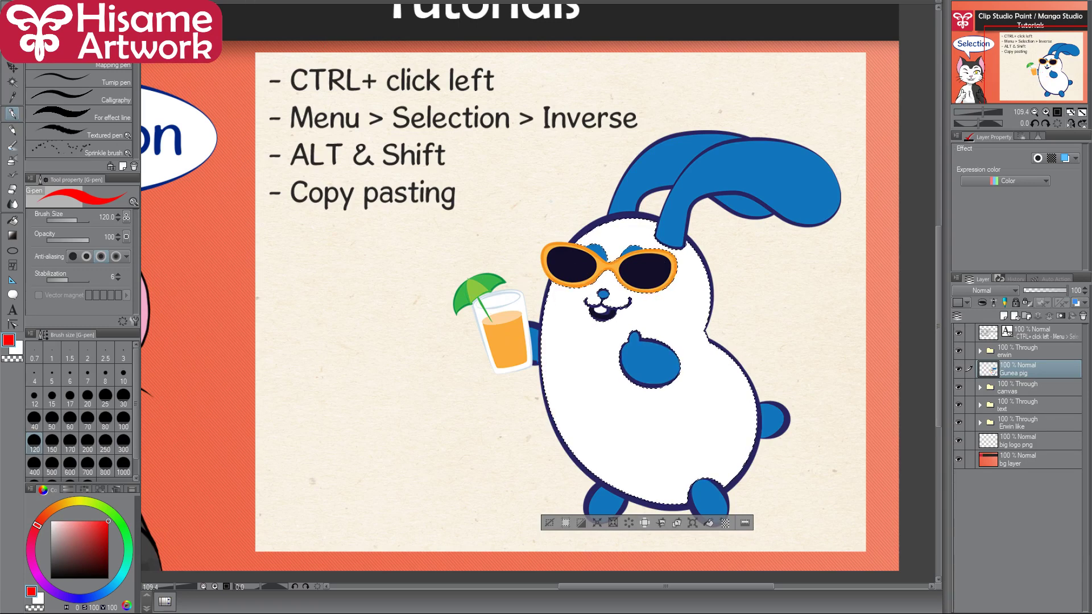
Invert the selection and paint red G-pen strokes over the rabbit's head and the area around its white body.
key(alt+s)
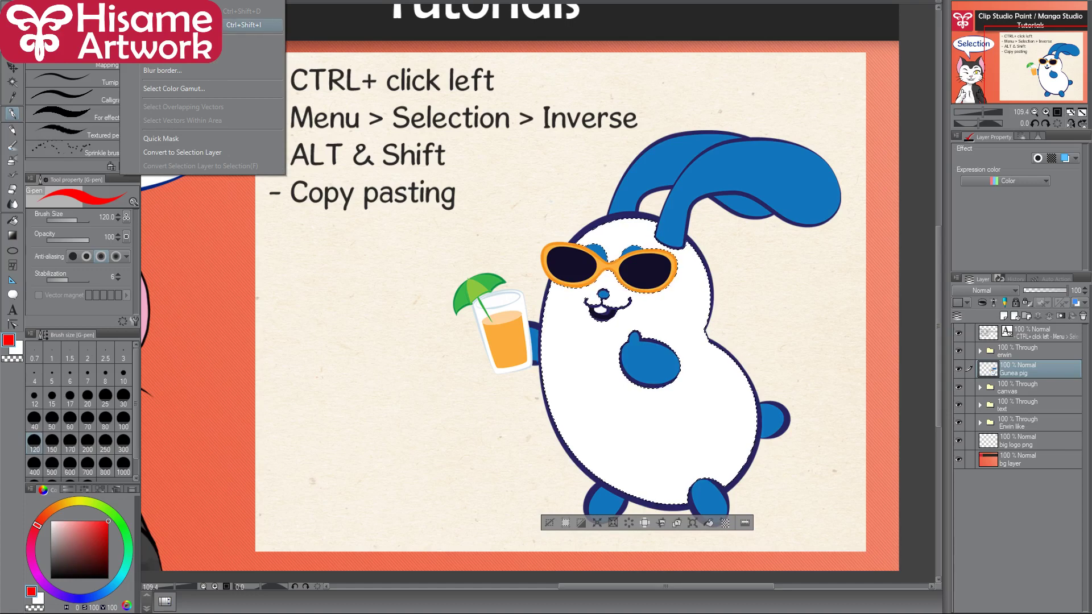
click(223, 28)
mouse_move(540, 390)
mouse_down()
mouse_move(526, 401)
mouse_move(654, 177)
mouse_move(778, 279)
mouse_move(730, 361)
mouse_up()
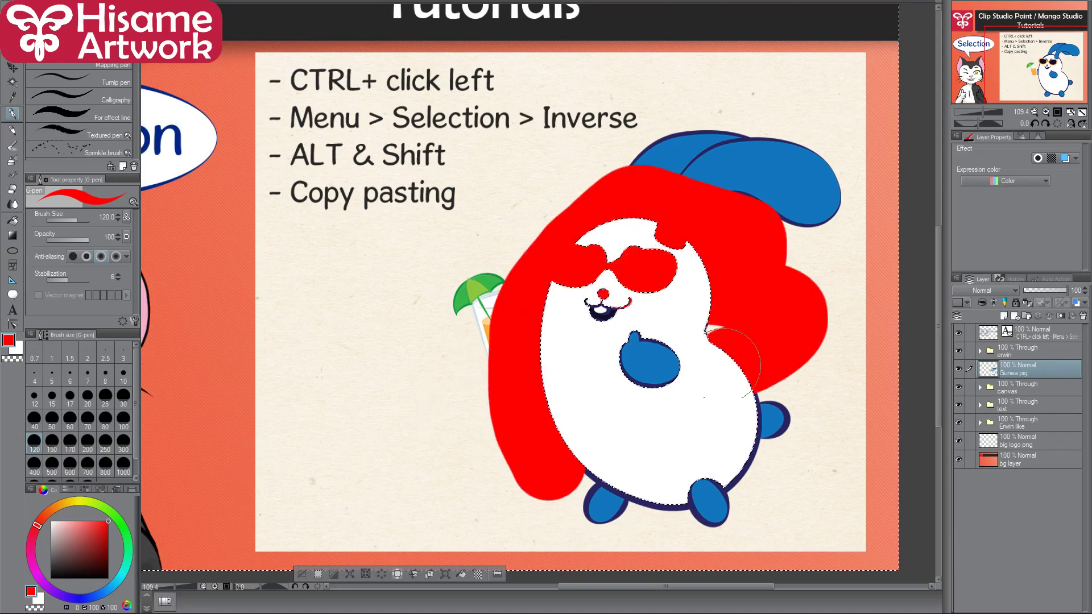
mouse_move(614, 339)
mouse_down()
mouse_move(500, 386)
mouse_move(784, 489)
mouse_move(802, 410)
mouse_move(674, 302)
mouse_move(438, 238)
mouse_move(796, 171)
mouse_move(438, 319)
mouse_move(540, 344)
mouse_up()
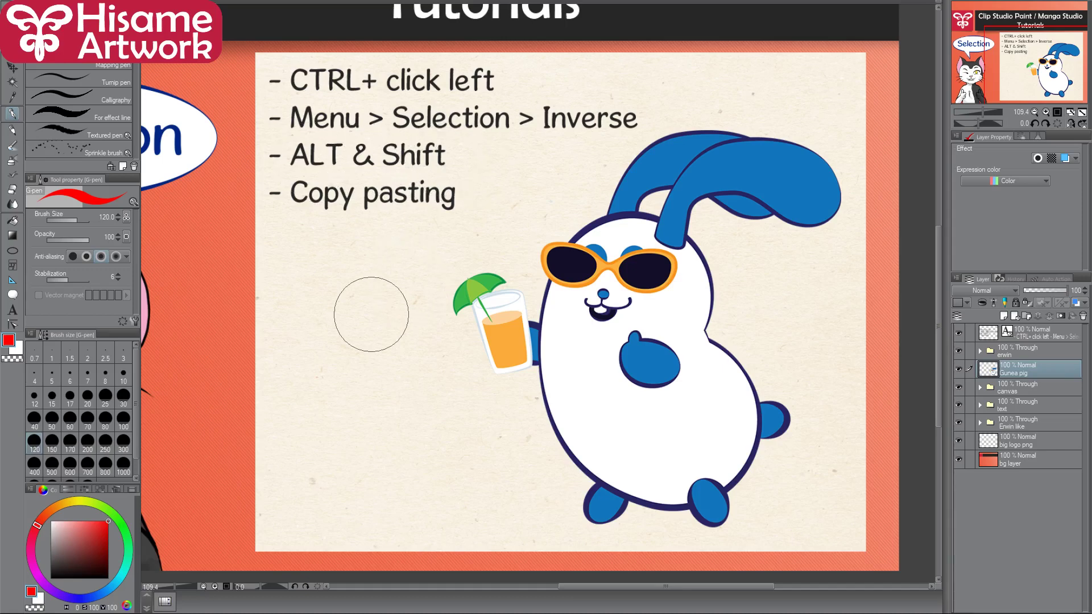
Make a rectangular selection over the rabbit's face, try moving its contents toward the lower left, and undo the move.
key(m)
drag(531, 226, 660, 359)
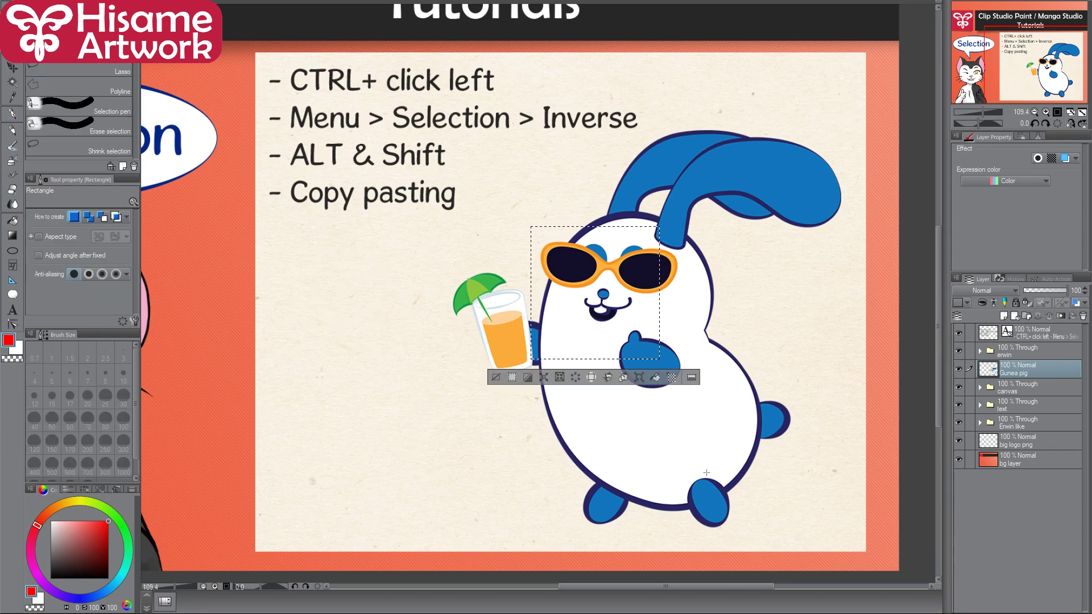
click(13, 67)
drag(628, 302, 573, 443)
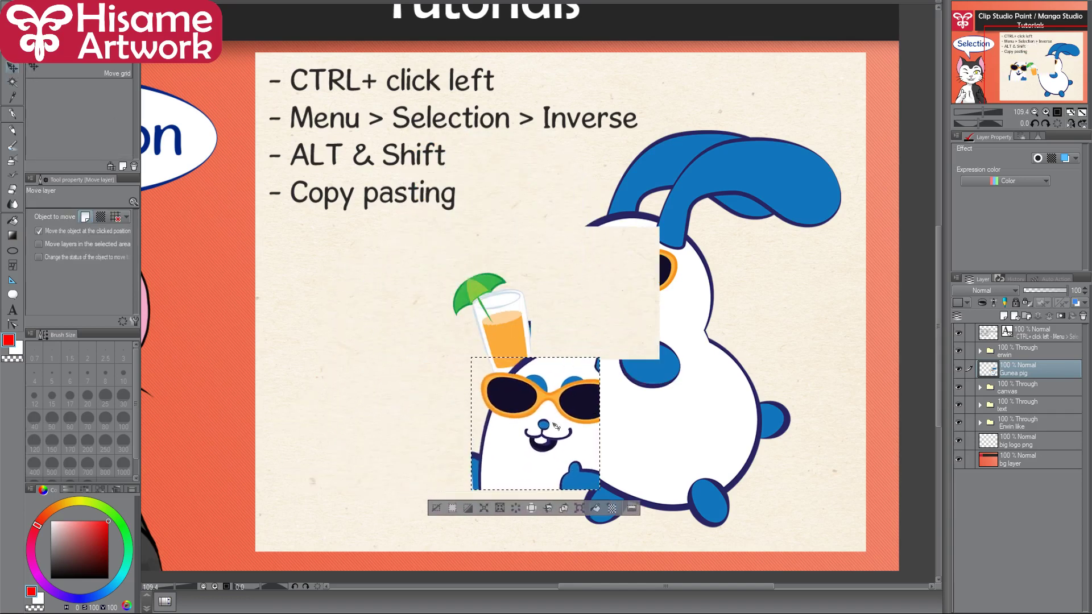
key(ctrl+z)
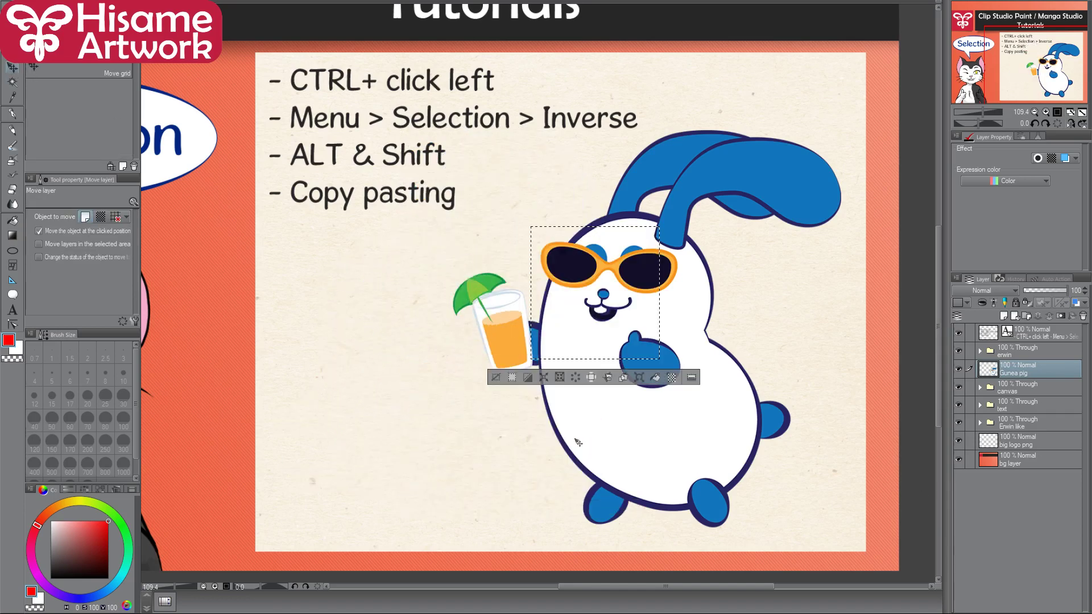
Paint a red G-pen stroke across the rabbit's face inside the rectangular selection.
click(12, 113)
drag(619, 267, 614, 341)
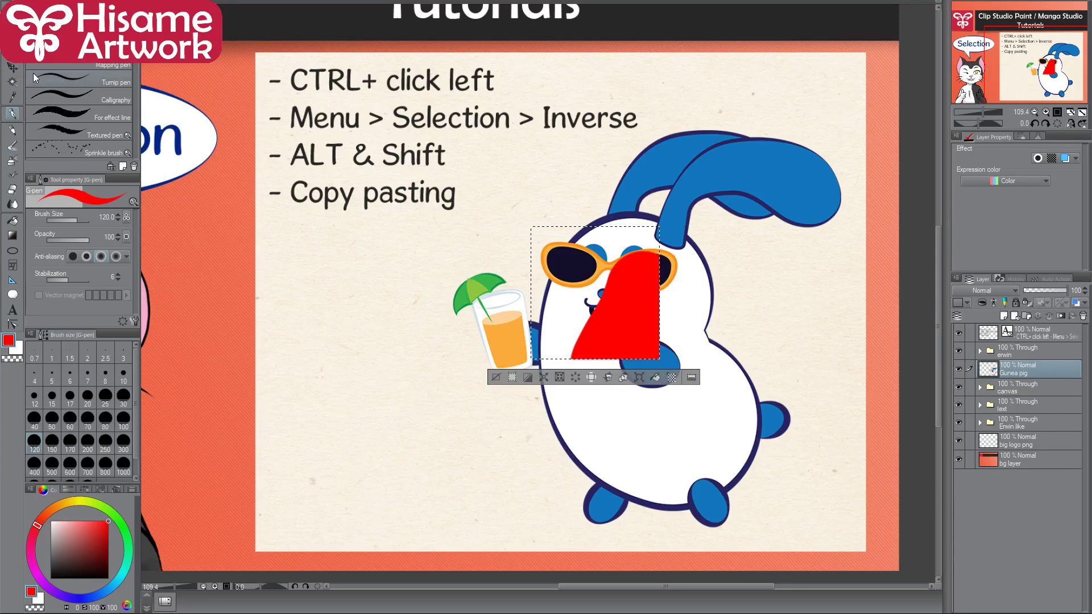
Extend the selection with a second rectangle over the hand and the auto-selected white body area.
key(m)
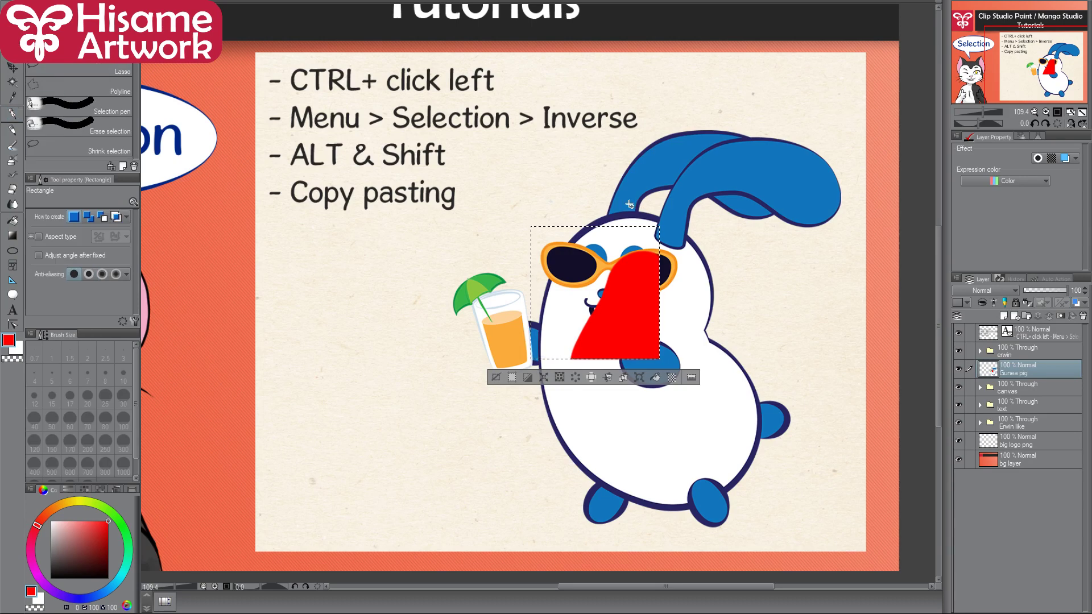
drag(625, 326, 698, 399)
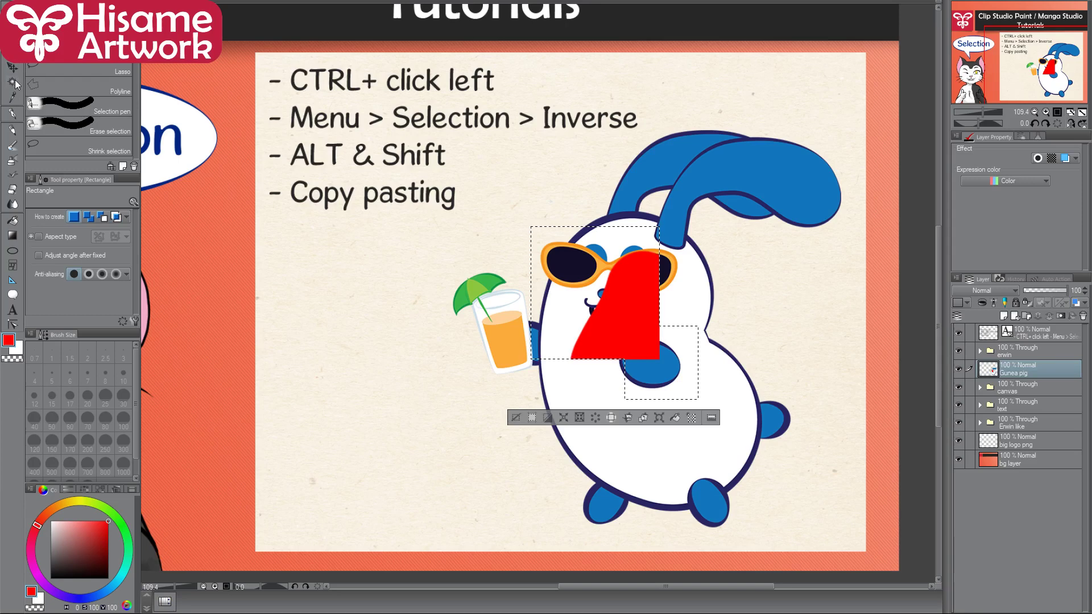
key(w)
shift+click(682, 289)
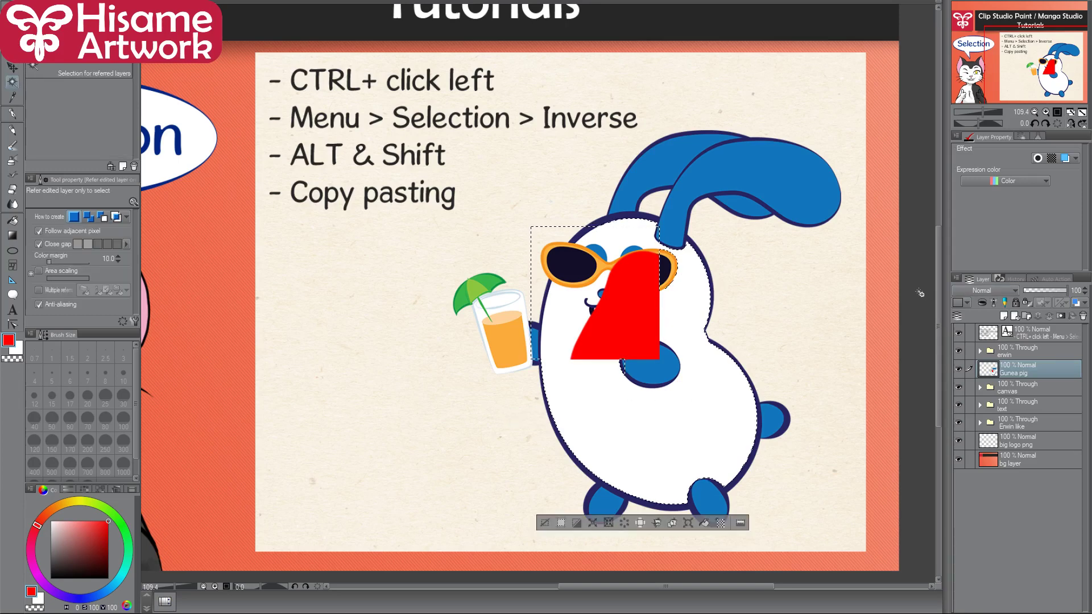
Paint the whole combined selection over the rabbit's face and body red with the G-pen.
click(12, 113)
mouse_move(733, 278)
mouse_down()
mouse_move(574, 369)
mouse_move(742, 362)
mouse_move(614, 444)
mouse_move(694, 471)
mouse_up()
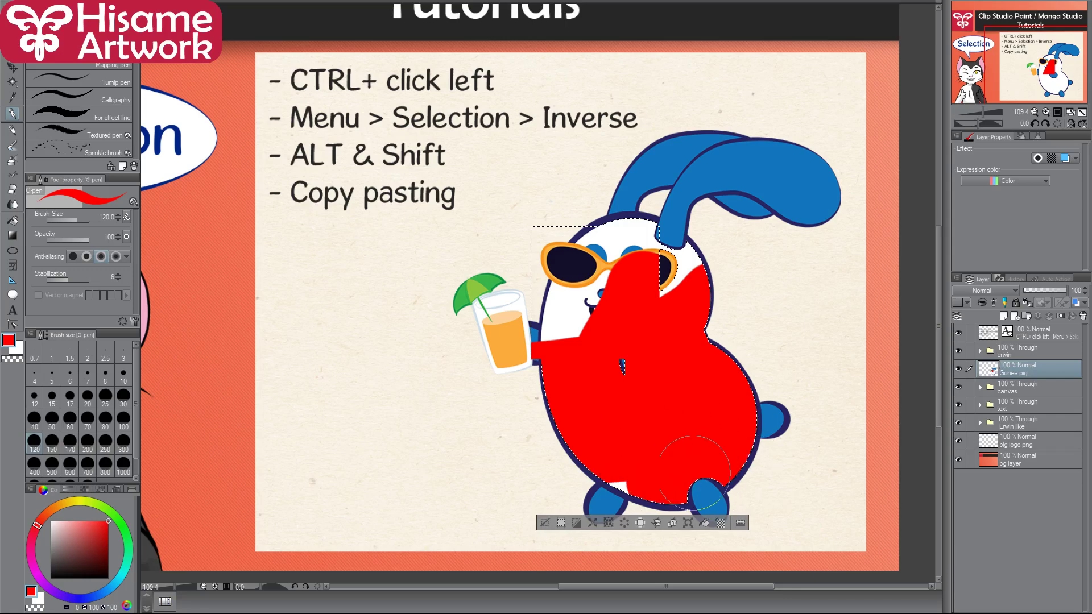
drag(648, 301, 566, 250)
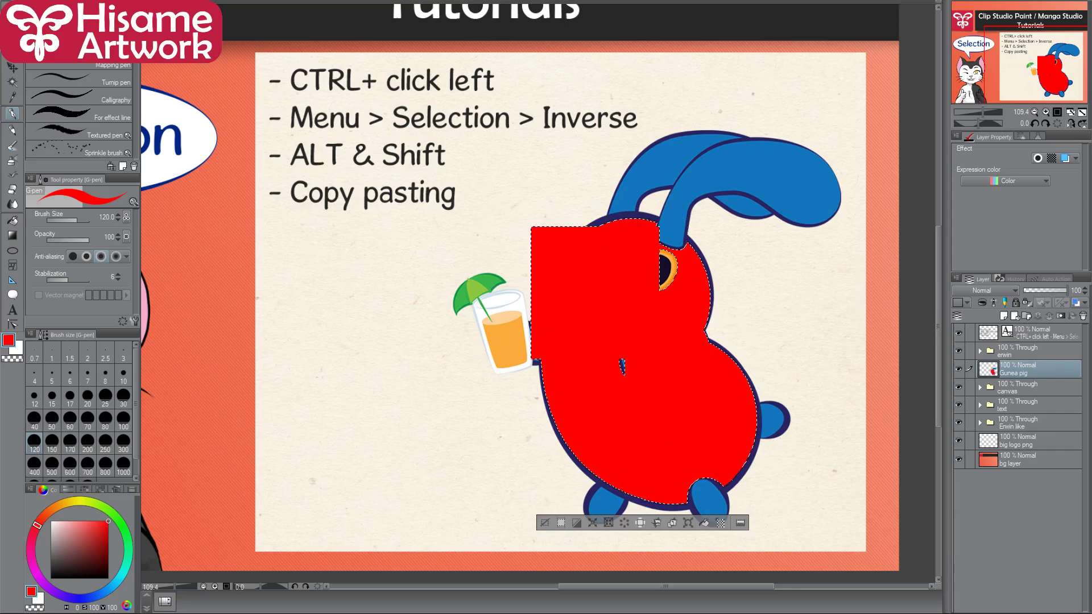
Try moving the red selected area to the left with the Move layer tool, and undo the move.
click(11, 68)
drag(626, 342, 528, 325)
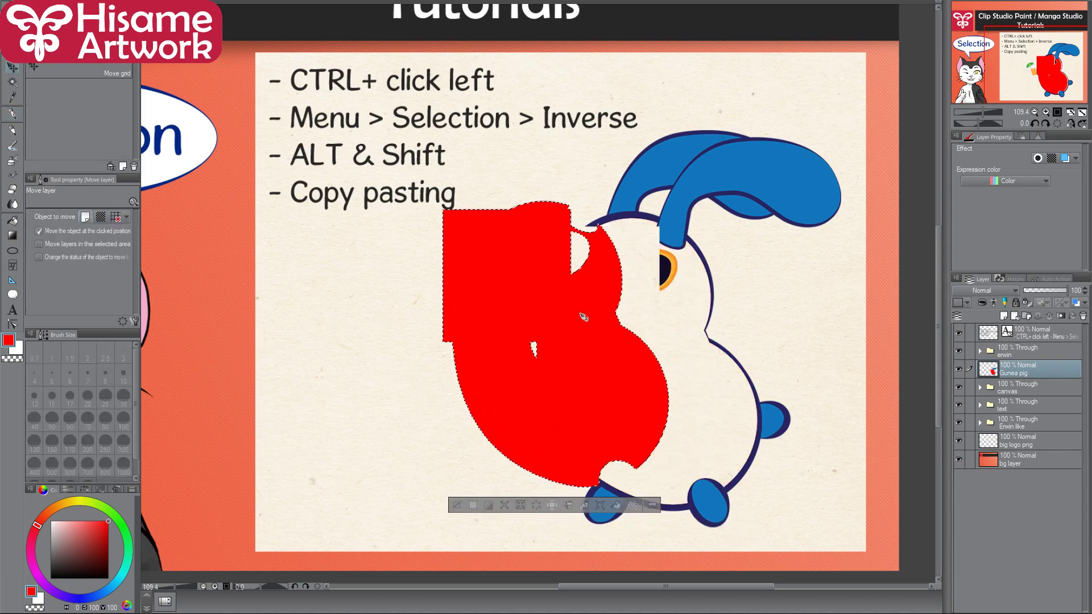
key(ctrl+z)
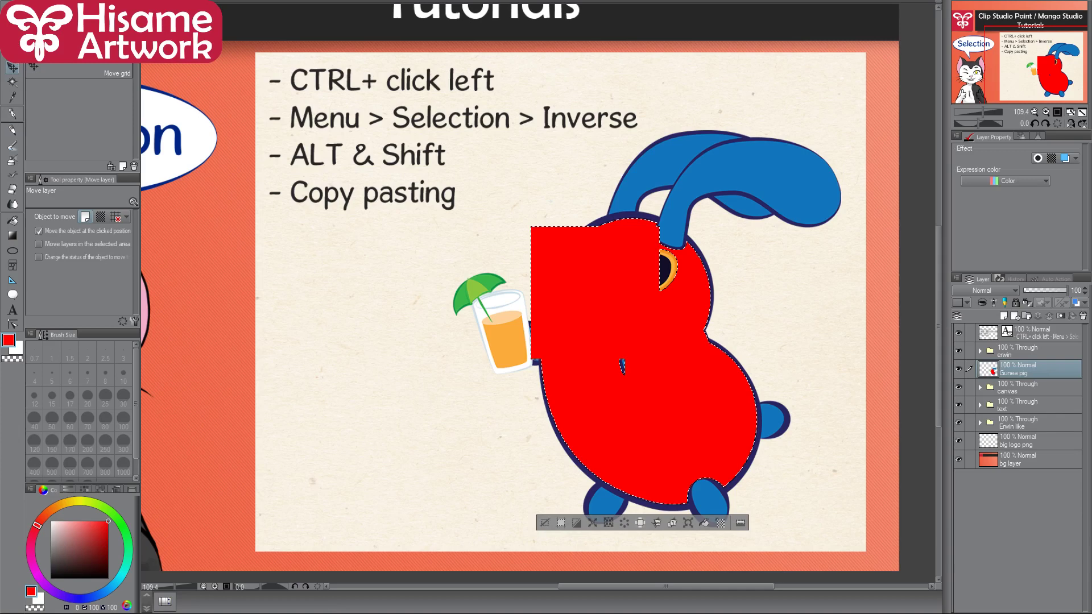
Subtract a rectangle covering the upper-right part of the red body from the current selection.
click(12, 81)
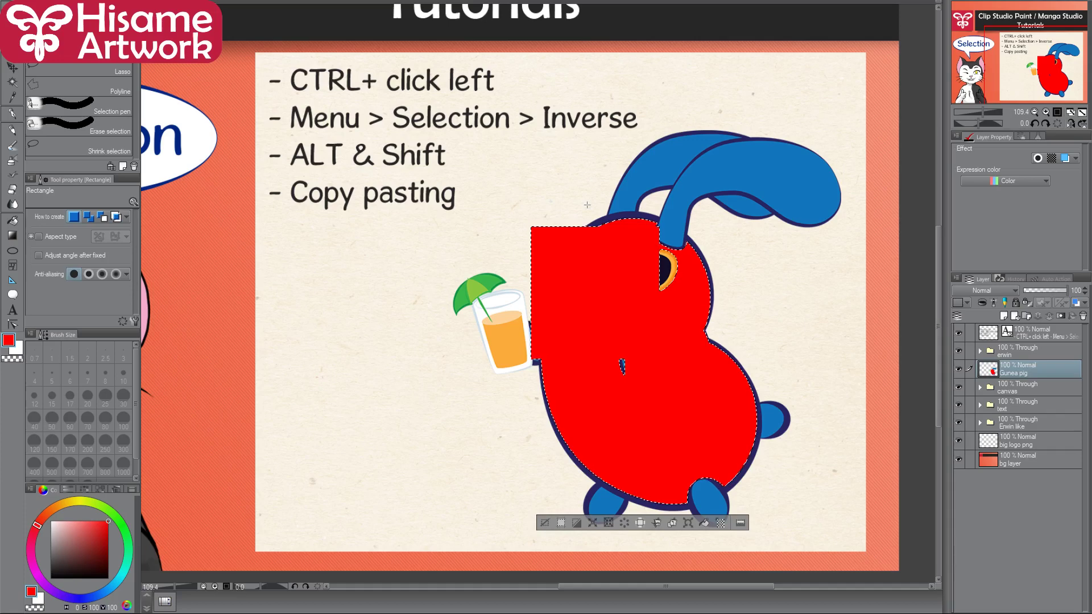
drag(588, 205, 740, 328)
drag(767, 364, 772, 387)
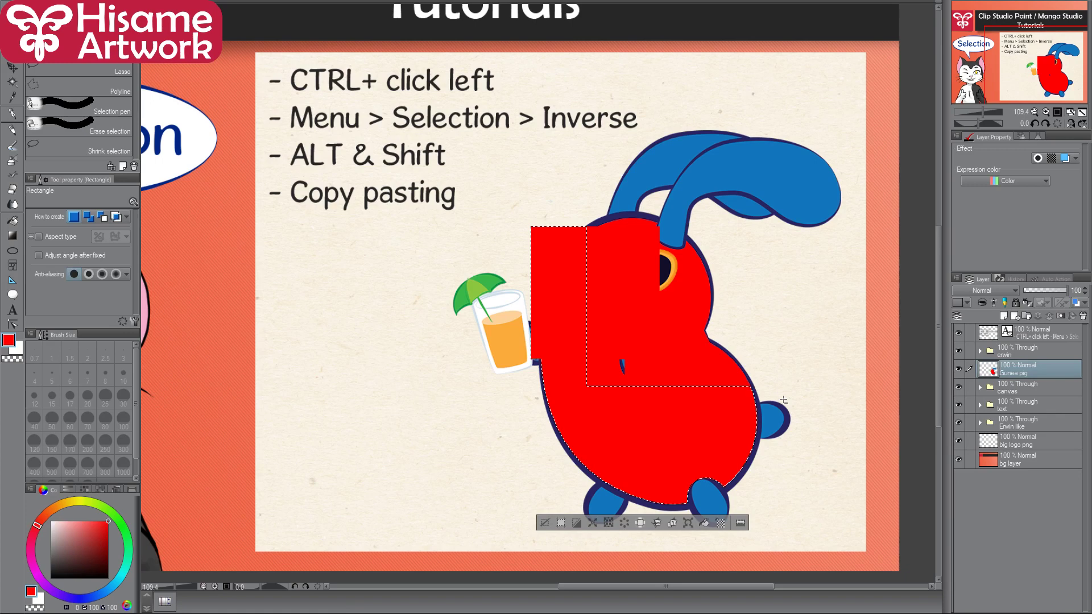
Paint the remaining L-shaped selection bright green with the G-pen, and deselect.
click(12, 115)
drag(106, 515, 119, 521)
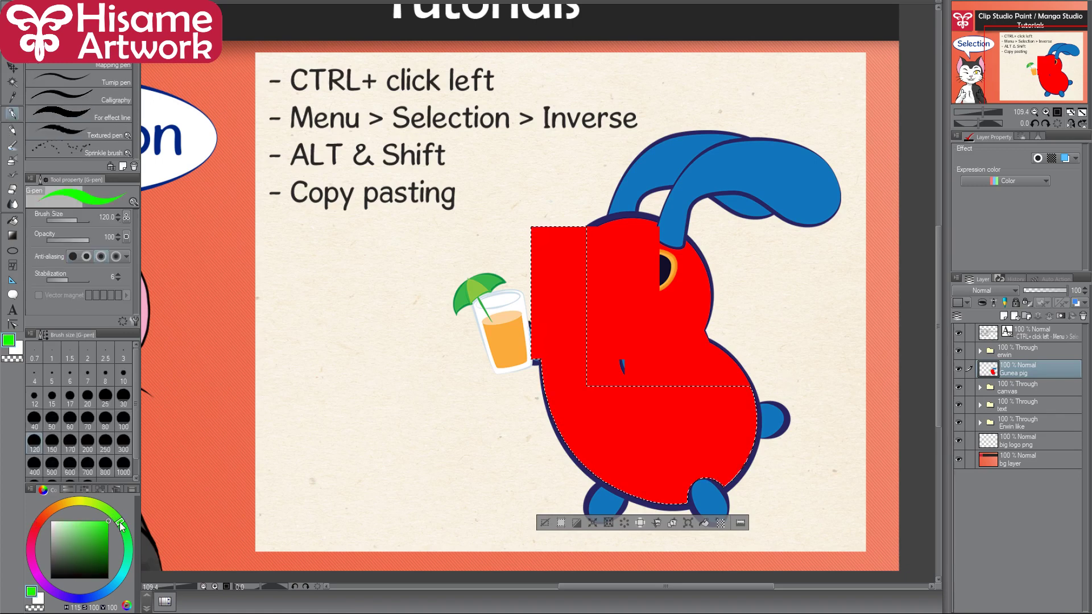
drag(560, 245, 552, 431)
drag(685, 388, 711, 455)
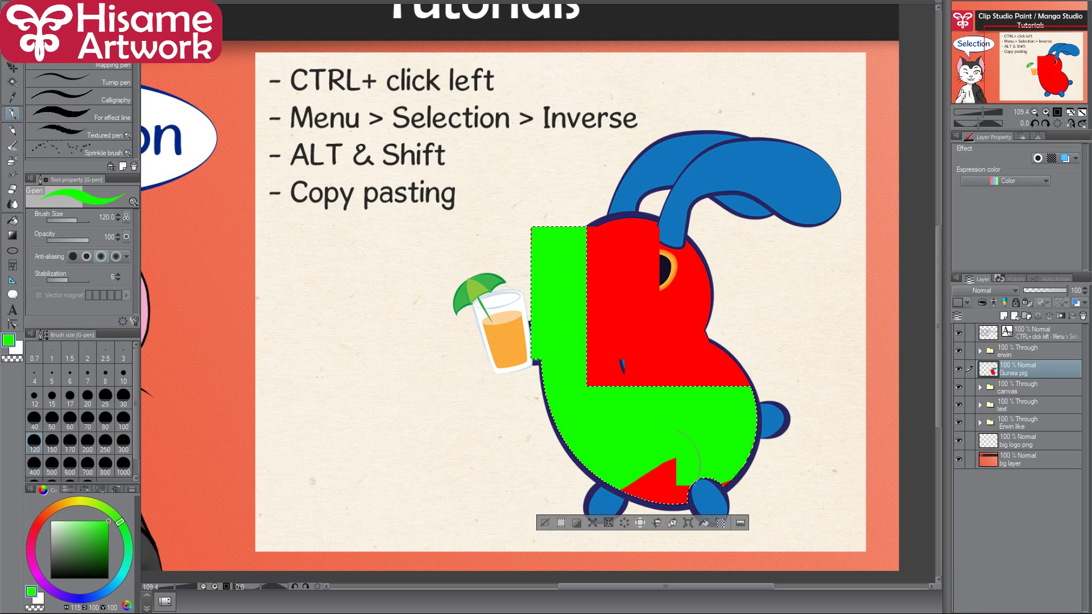
key(ctrl+d)
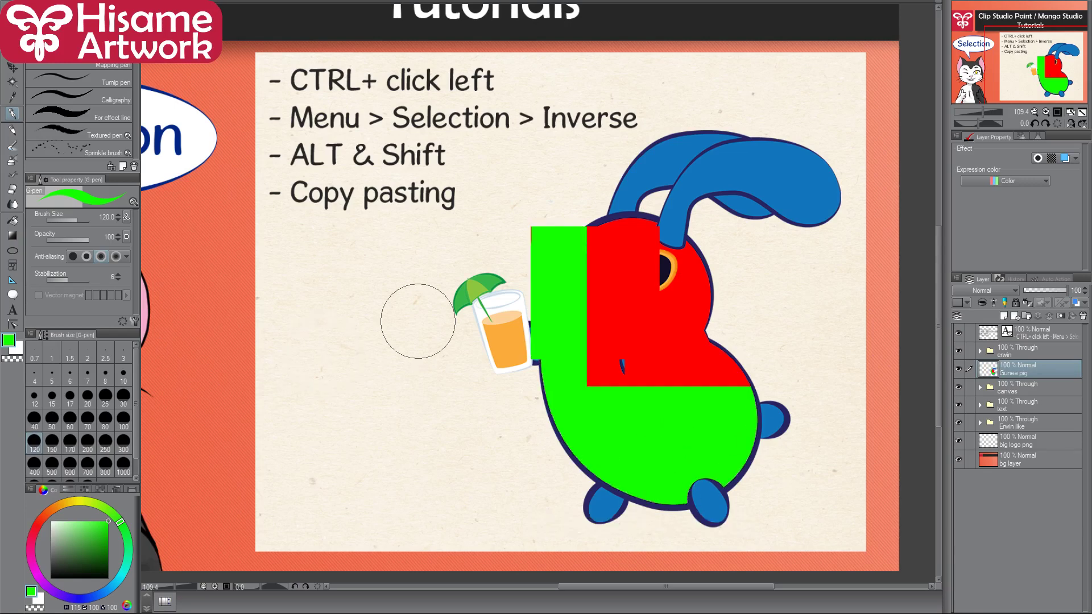
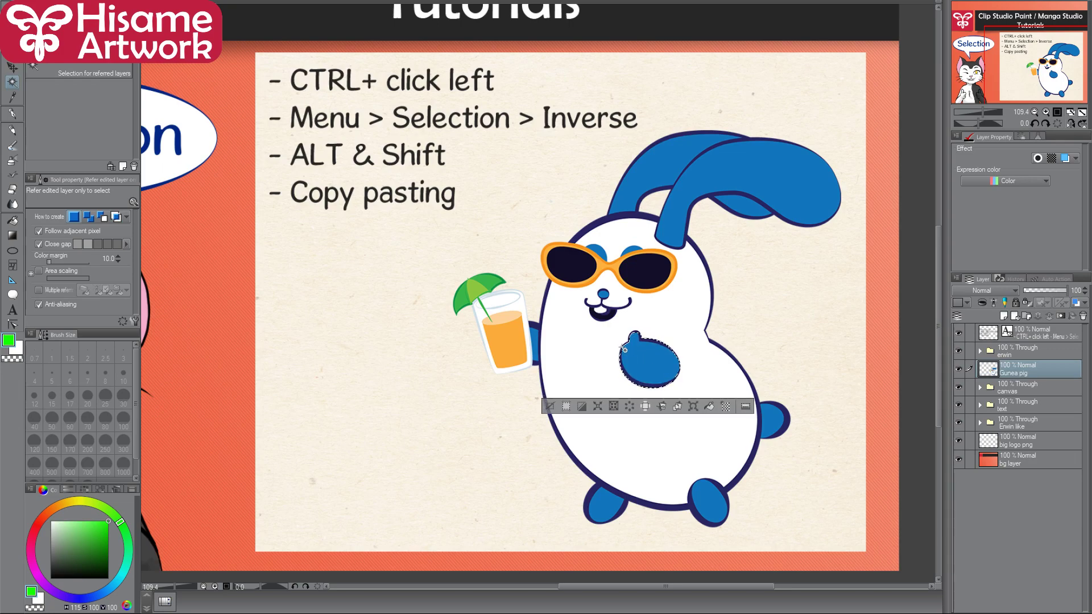
Try deleting the selected blue hand from the rabbit's belly, and undo both the deletion and the hand's selection.
scroll(675, 345, up, 5)
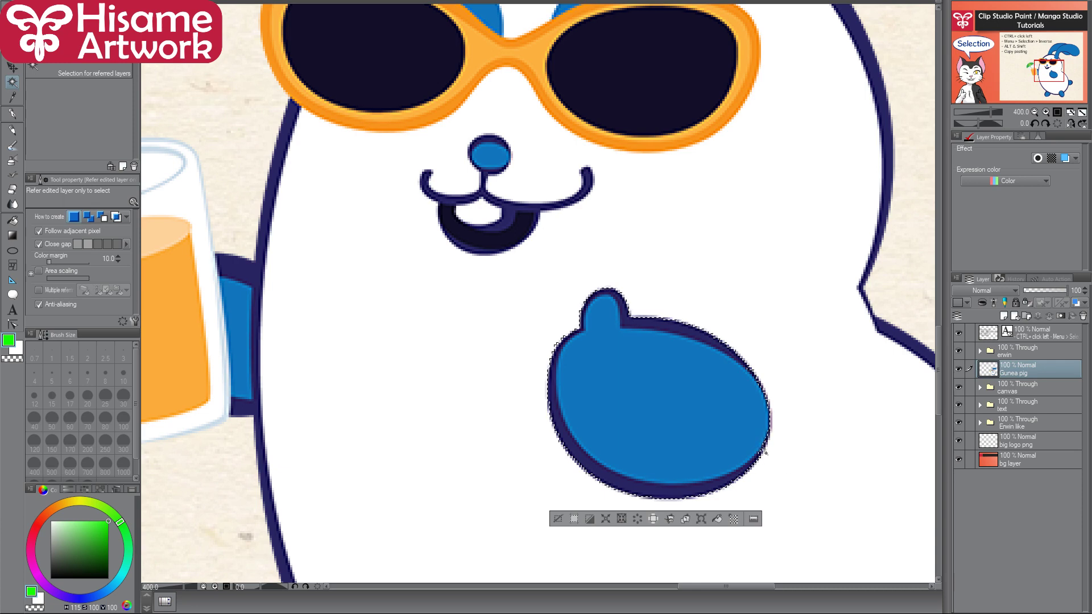
key(Delete)
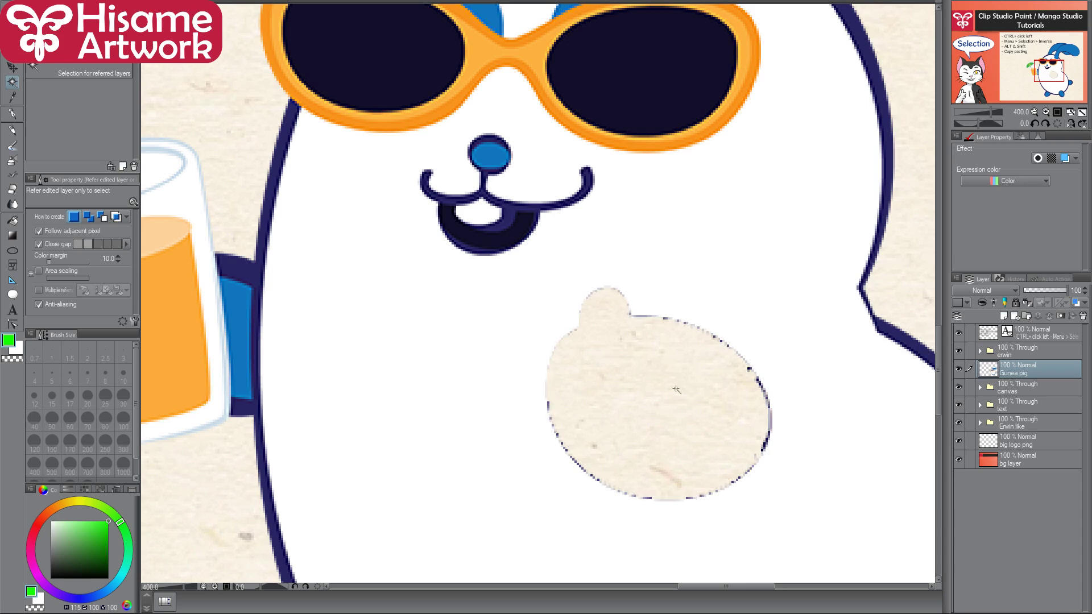
click(676, 388)
key(ctrl+z)
key(ctrl+z)
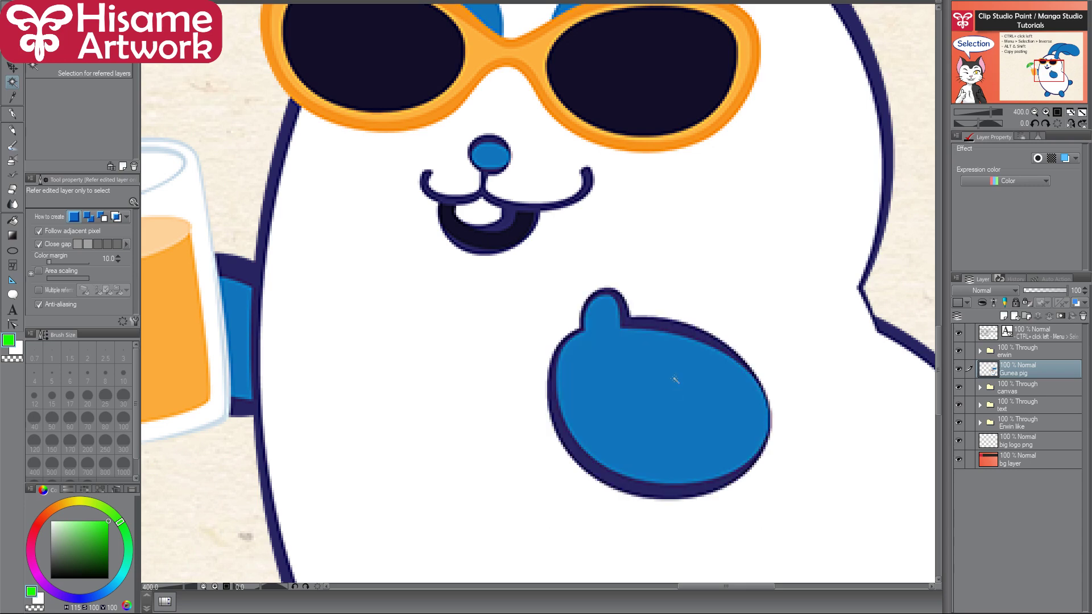
Auto-select the white body around the hand and invert the selection.
click(753, 307)
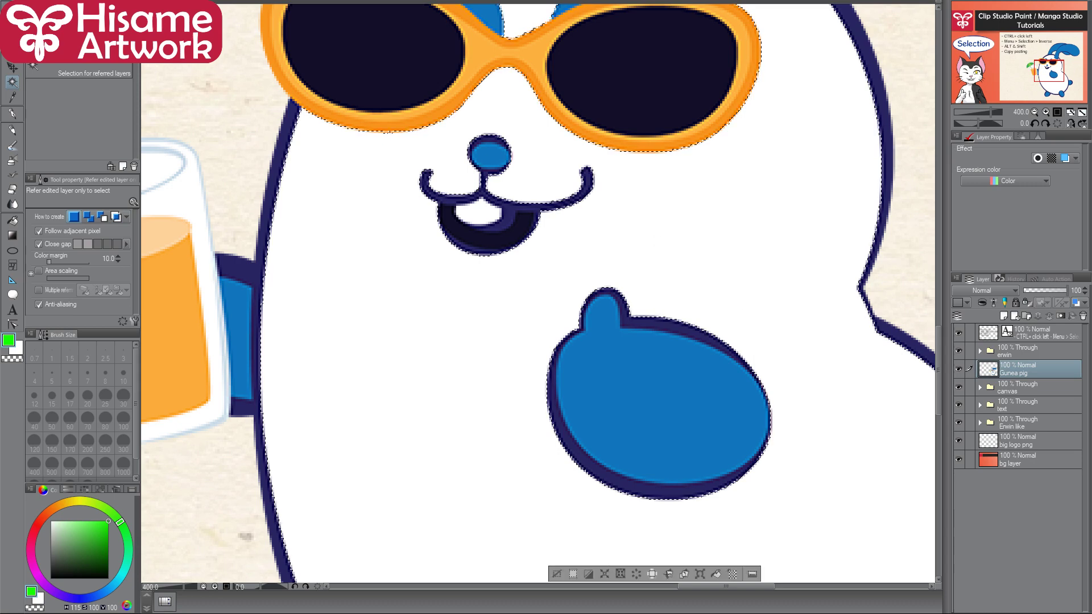
click(133, 6)
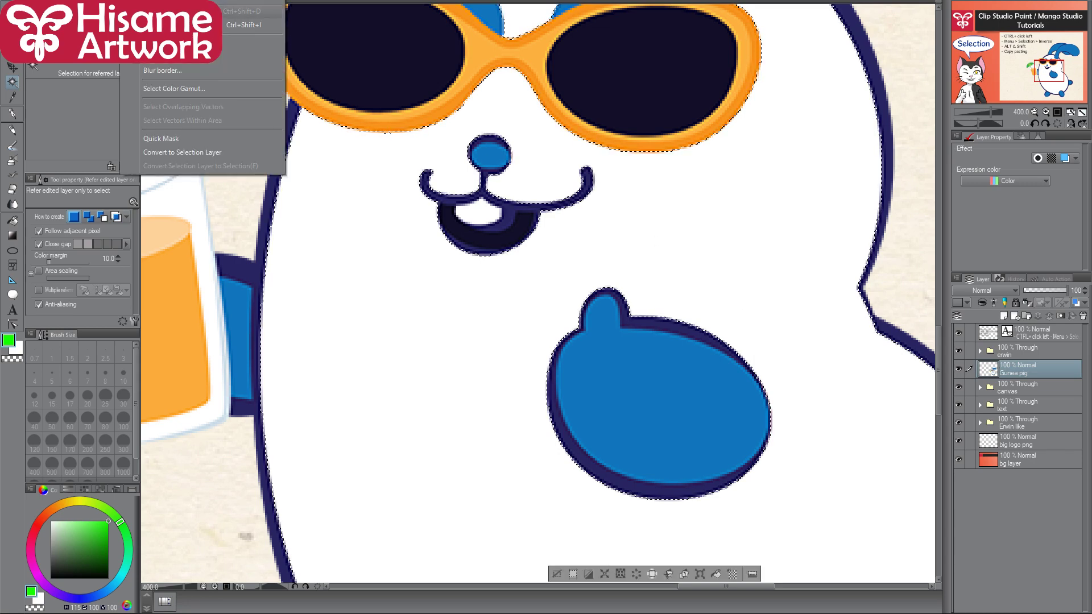
click(245, 25)
scroll(578, 280, down, 2)
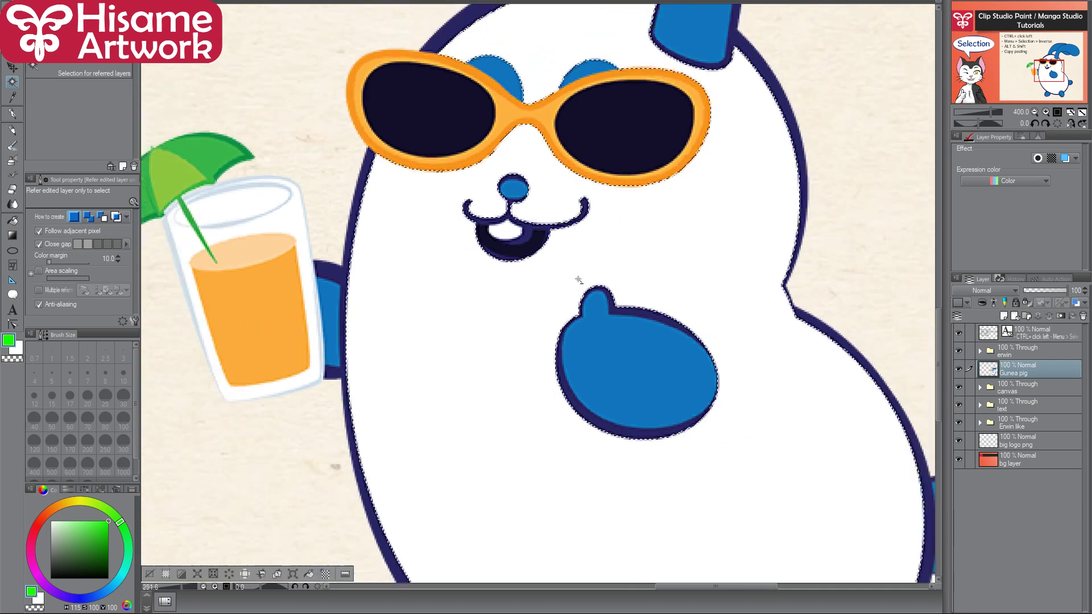
Subtract a rectangle around the rabbit's head and ears from the inverted selection with the Rectangle selection tool.
scroll(578, 280, down, 2)
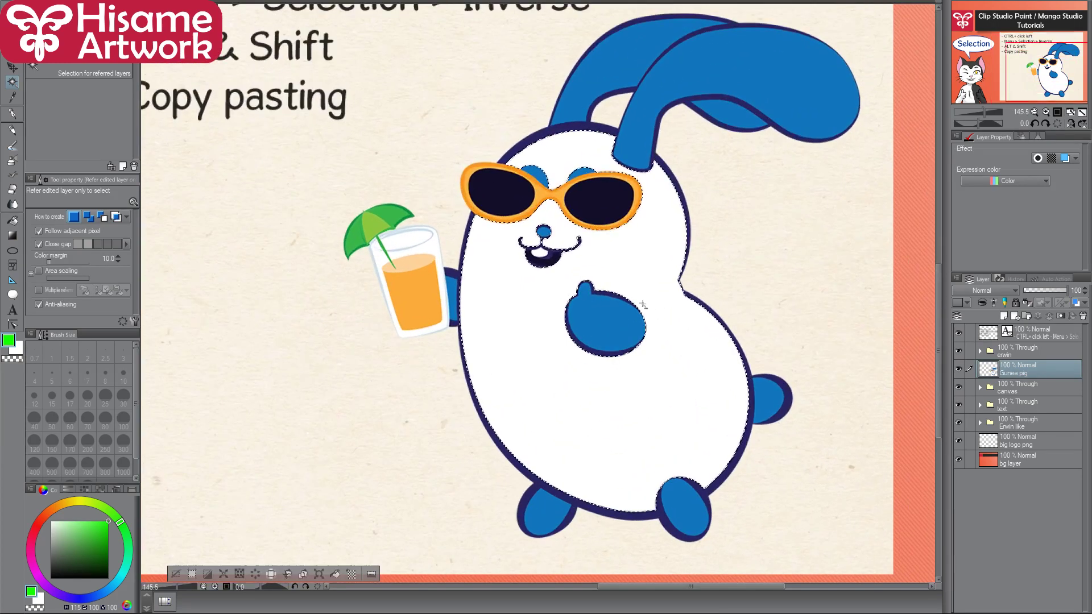
key(m)
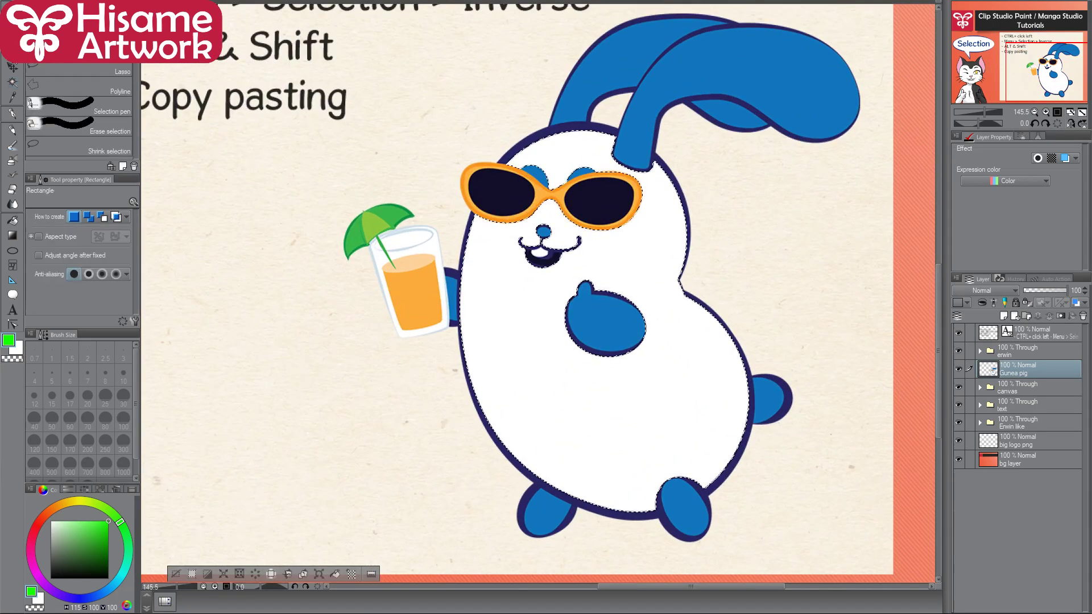
scroll(555, 211, down, 2)
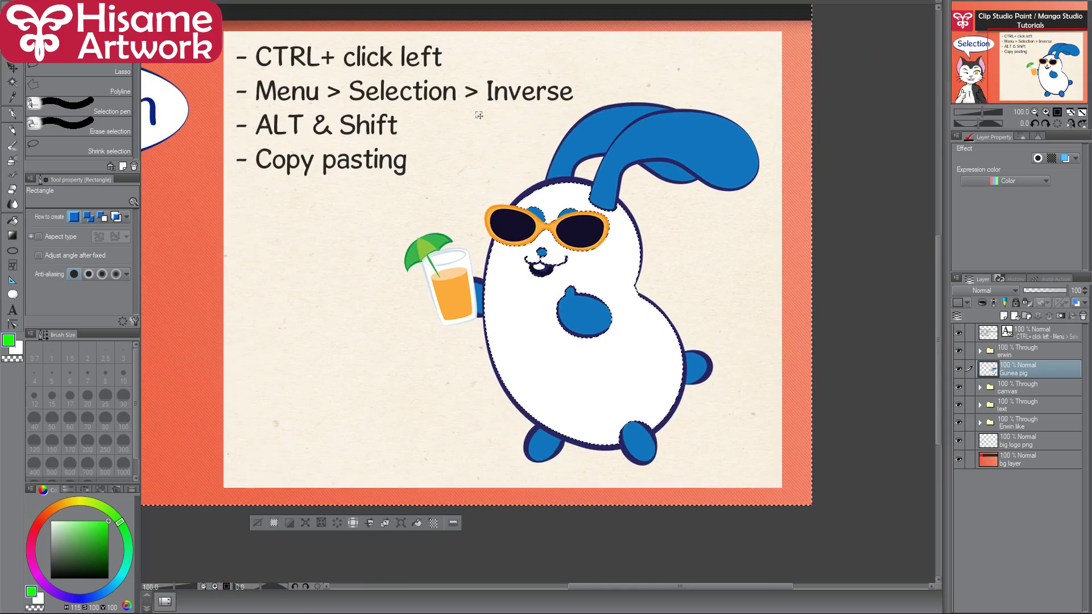
drag(444, 62, 781, 283)
drag(464, 76, 786, 289)
scroll(739, 253, down, 1)
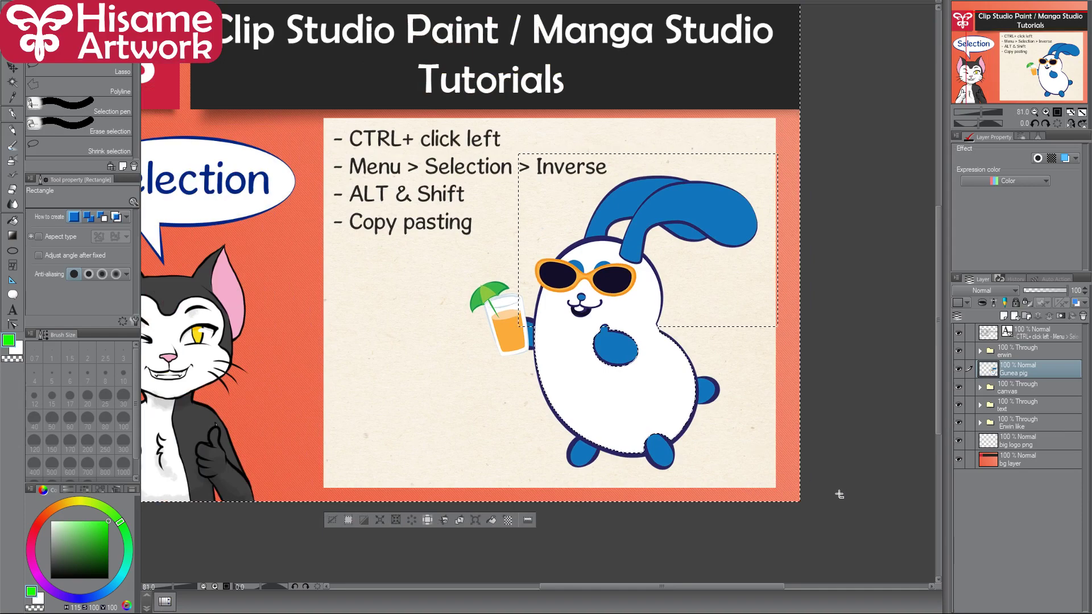
Subtract further rectangles covering the rest of the canvas, leaving only the blue hand on the belly selected.
scroll(781, 512, down, 2)
drag(686, 130, 742, 270)
drag(701, 122, 779, 401)
drag(841, 520, 853, 535)
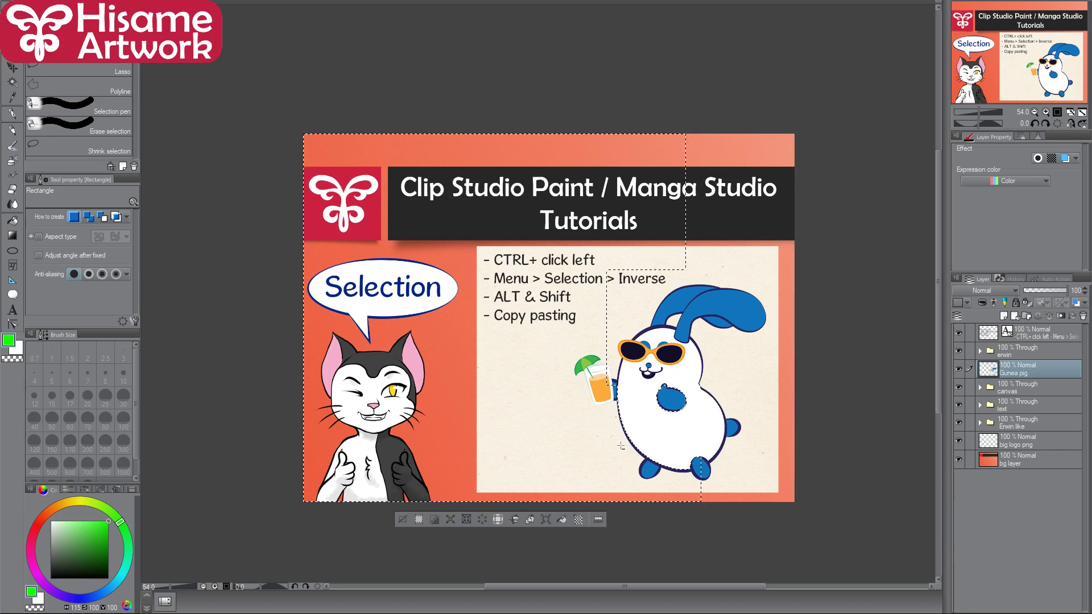
drag(745, 521, 228, 415)
drag(274, 108, 629, 449)
drag(580, 113, 707, 294)
Delete the selected blue hand from the rabbit's belly and deselect.
scroll(718, 443, up, 5)
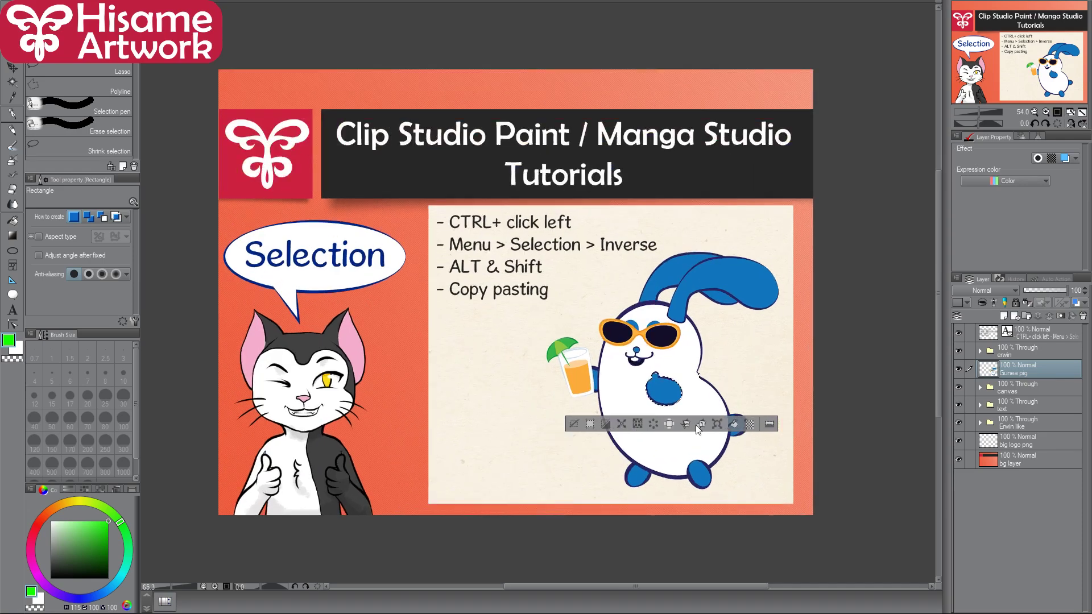
scroll(717, 447, up, 6)
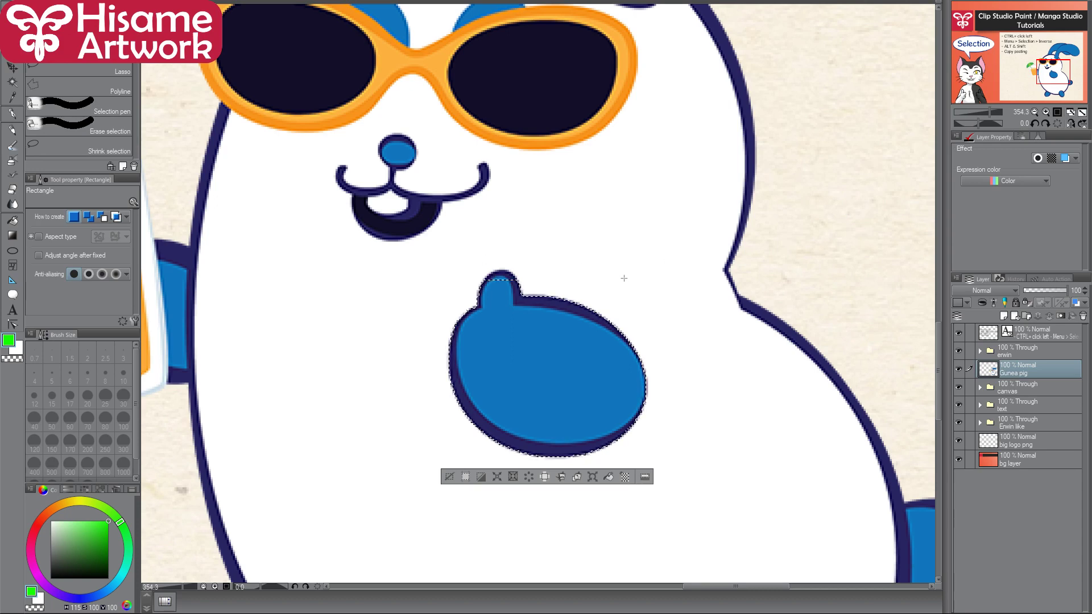
key(Delete)
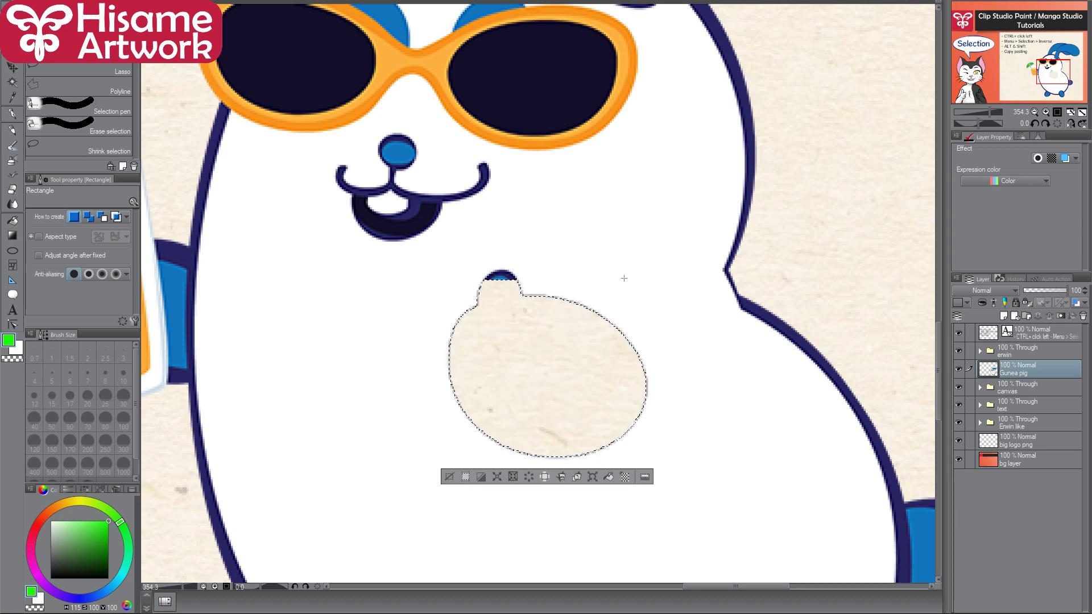
key(ctrl+d)
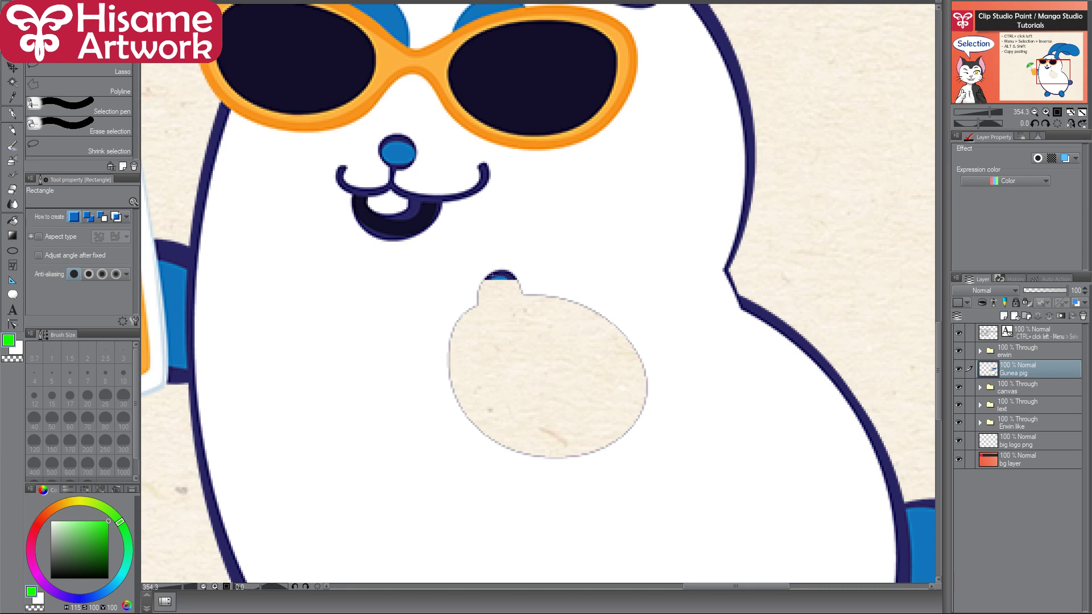
Paint over the hole in the belly and the leftover thumb tip in white with the G-pen.
scroll(605, 366, down, 4)
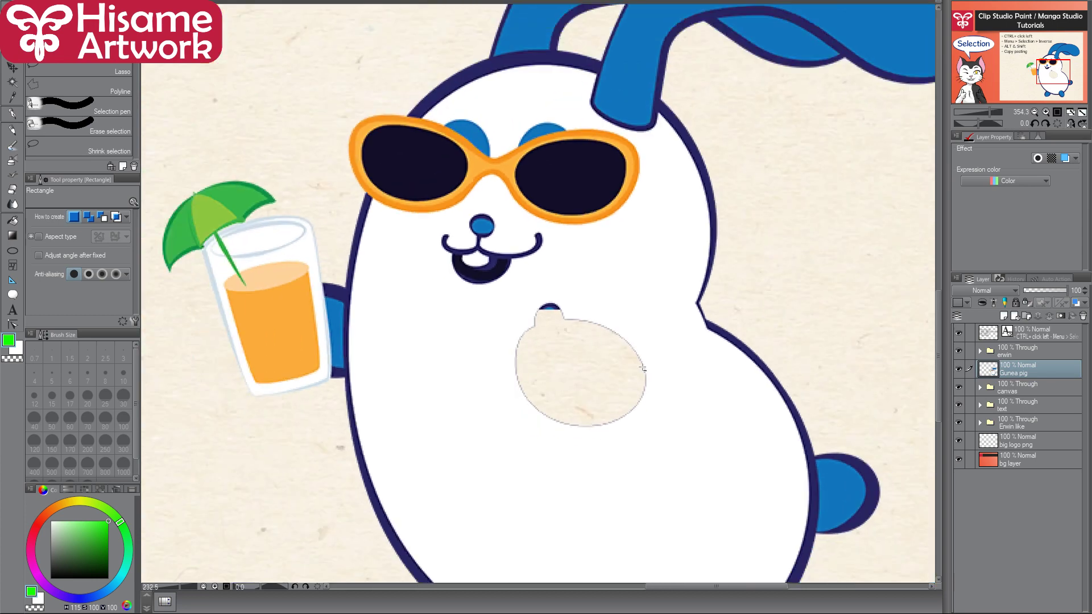
scroll(628, 267, up, 2)
scroll(628, 266, up, 1)
drag(626, 306, 648, 290)
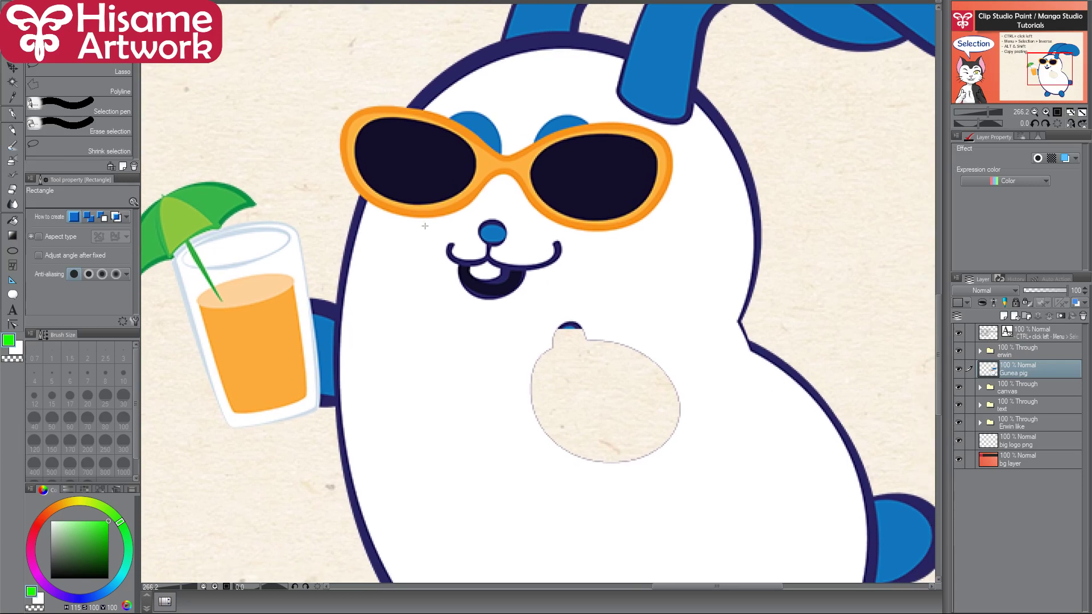
key(p)
key(x)
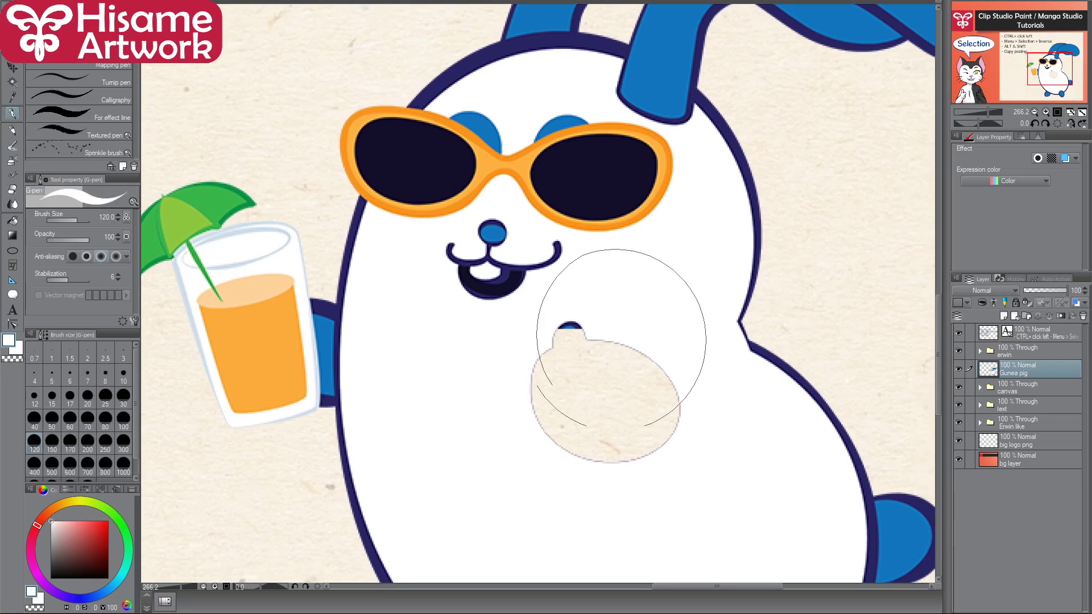
drag(641, 328, 531, 401)
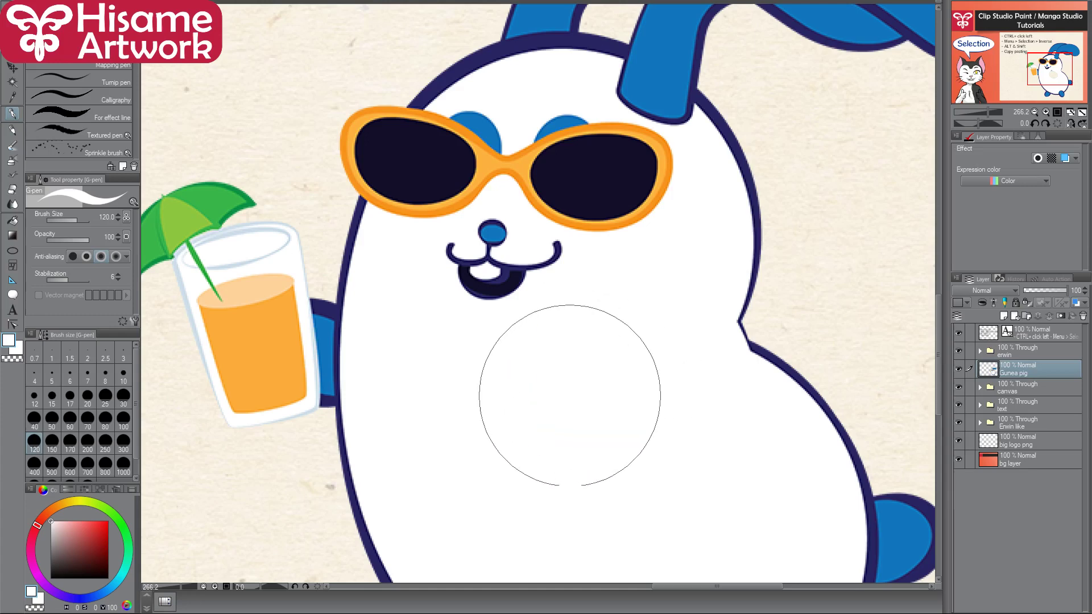
Switch to the Move layer tool and paste the copied blue hand onto a new layer over the white belly.
click(12, 68)
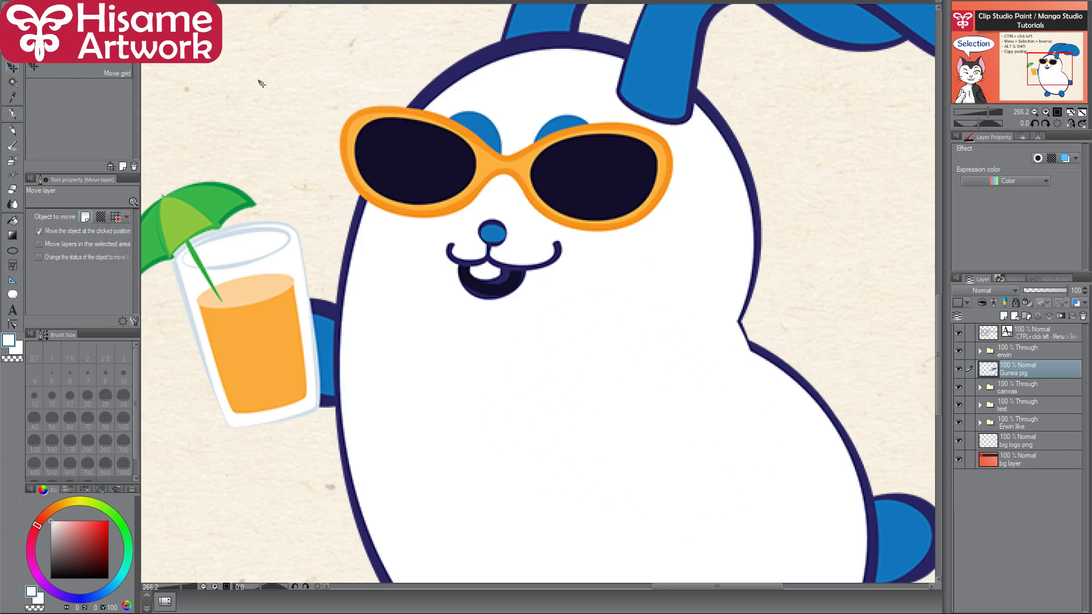
scroll(748, 290, down, 2)
drag(718, 336, 694, 307)
scroll(694, 306, down, 1)
scroll(709, 302, down, 1)
scroll(733, 341, down, 1)
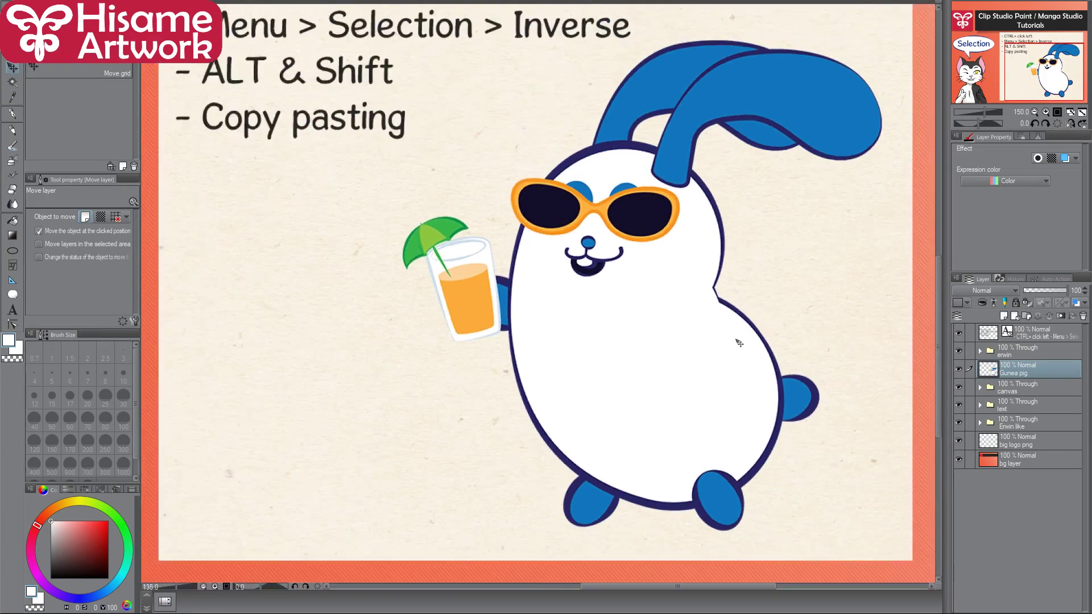
scroll(738, 343, down, 1)
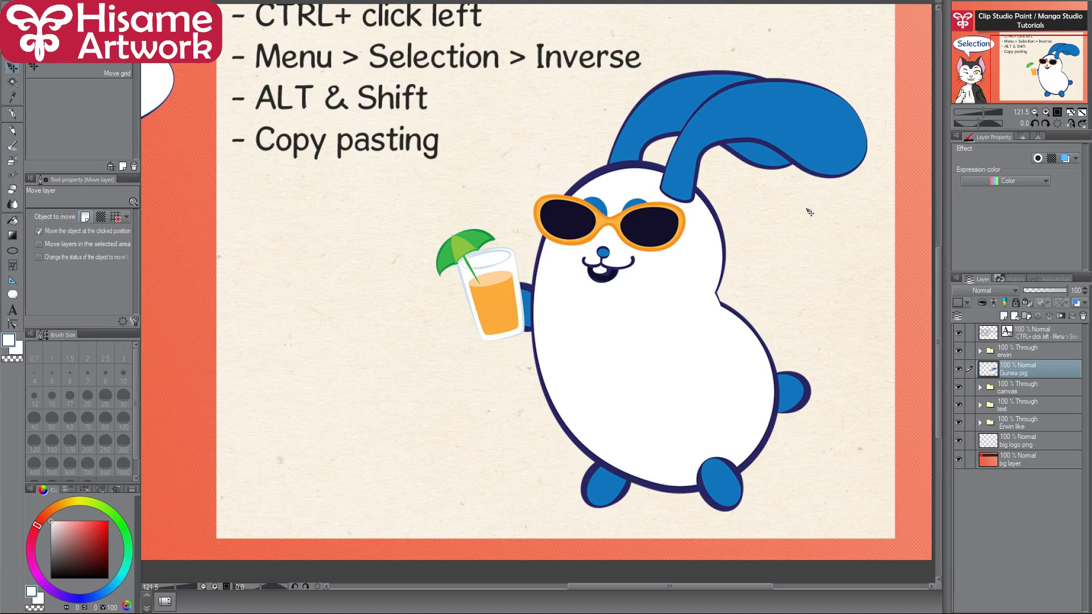
key(ctrl+v)
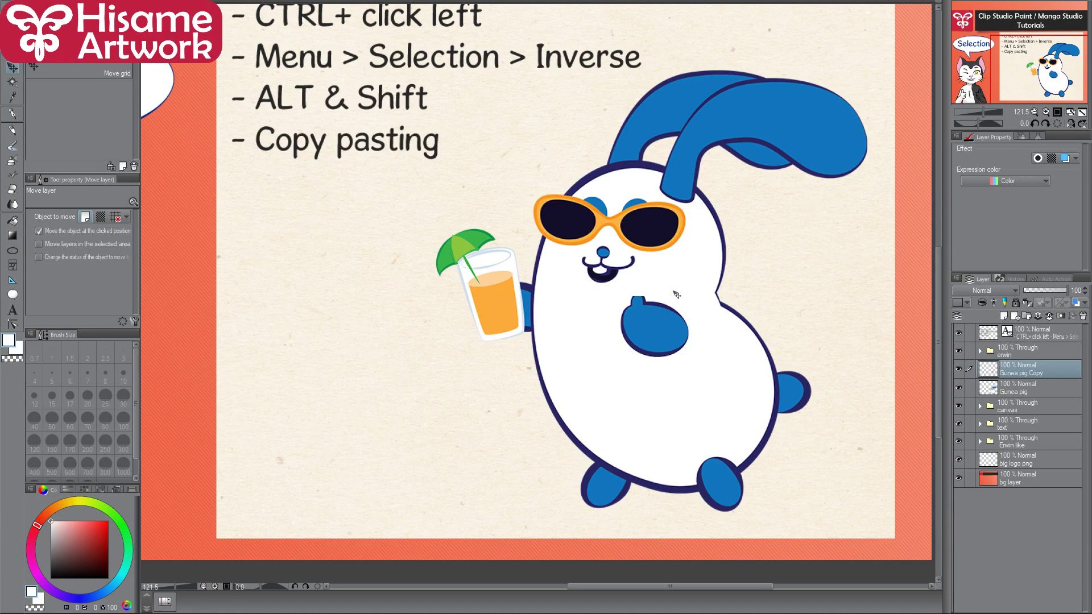
scroll(671, 307, up, 2)
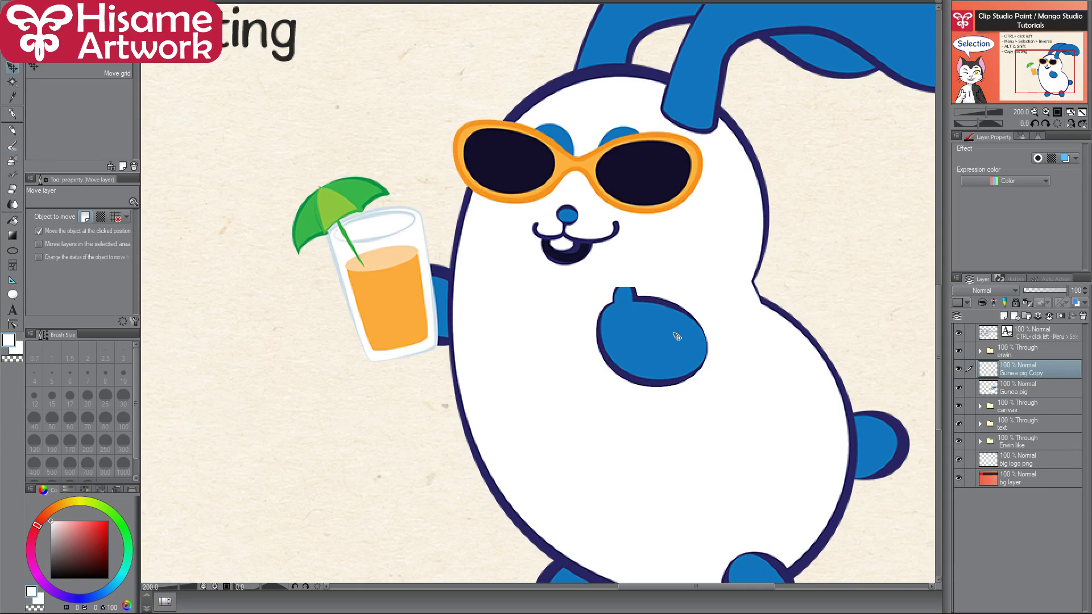
scroll(812, 466, down, 2)
scroll(811, 466, down, 1)
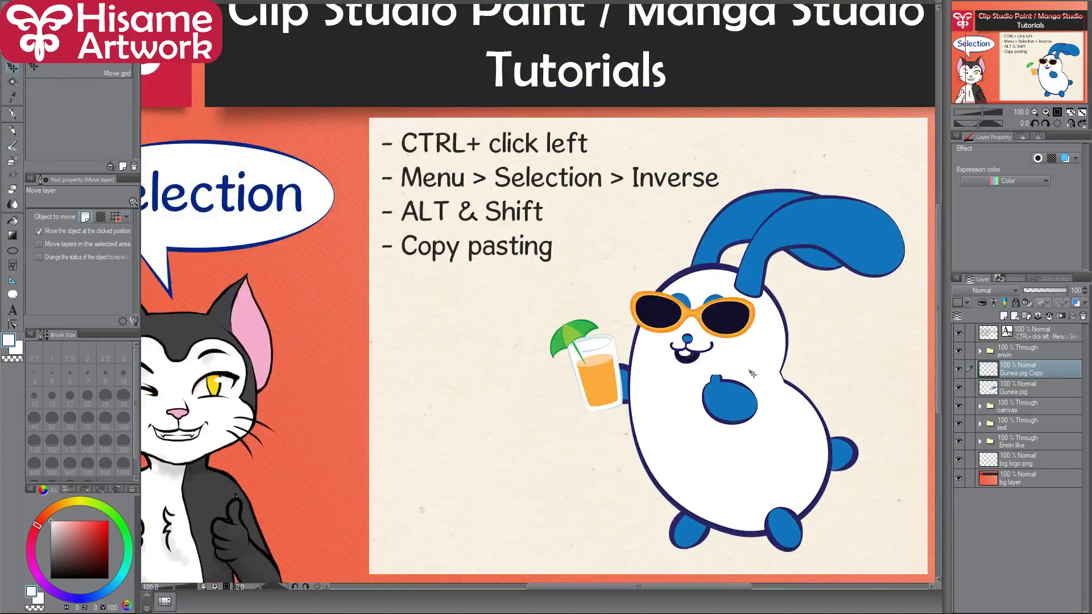
Add the line "- CRTL+V +Shi" below "- Copy pasting" in the tutorial's bullet text.
click(12, 310)
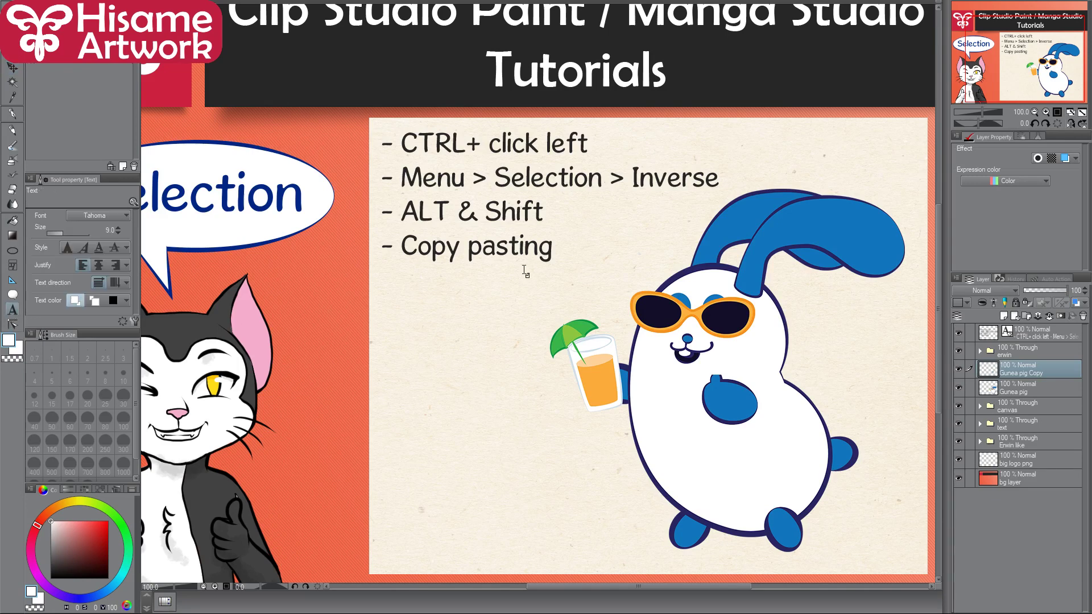
click(558, 254)
key(Return)
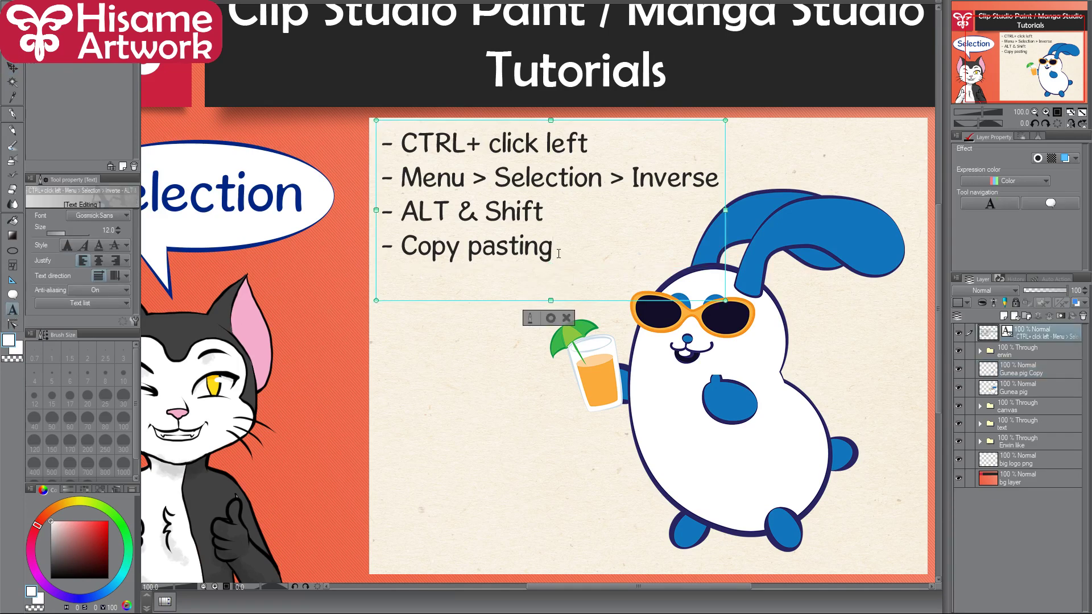
text(- CRTL)
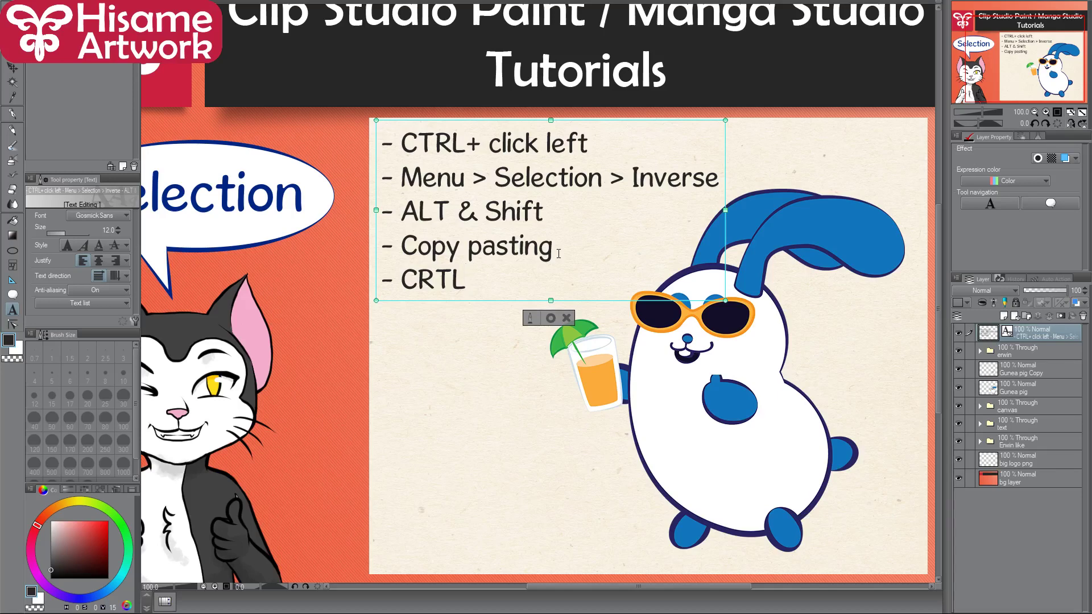
key(BackSpace)
text(+V +Shi)
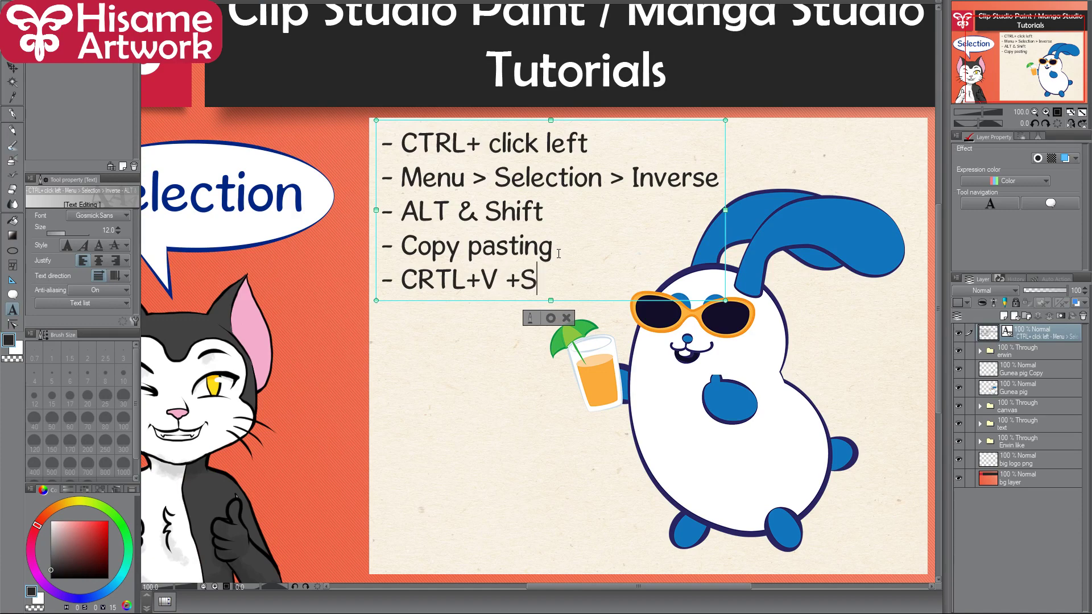